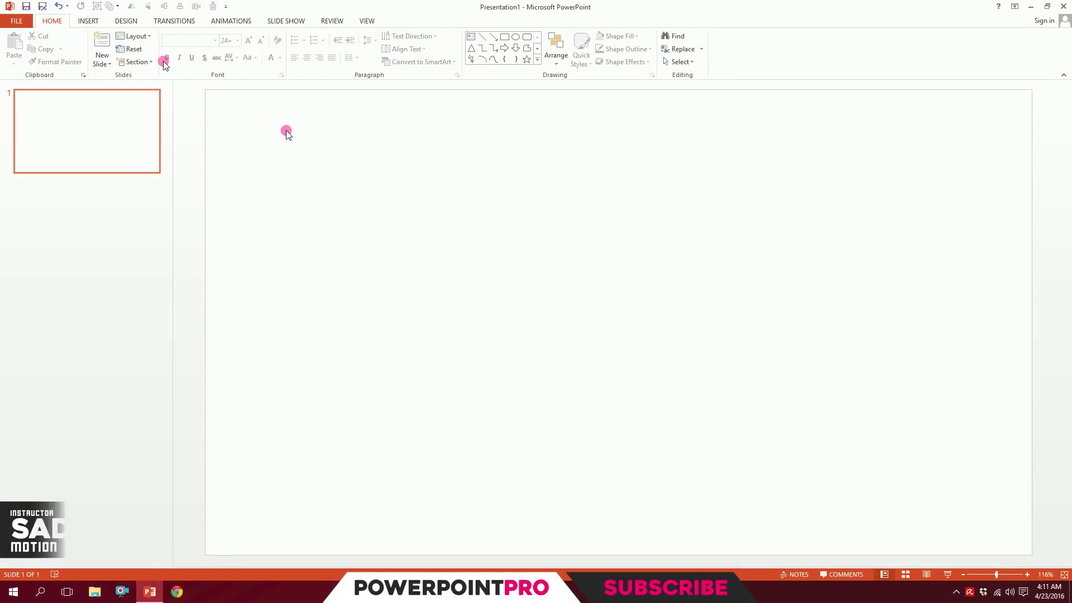
Step: Open the Shapes gallery from the Insert tab
left_click(88, 20)
left_click(201, 61)
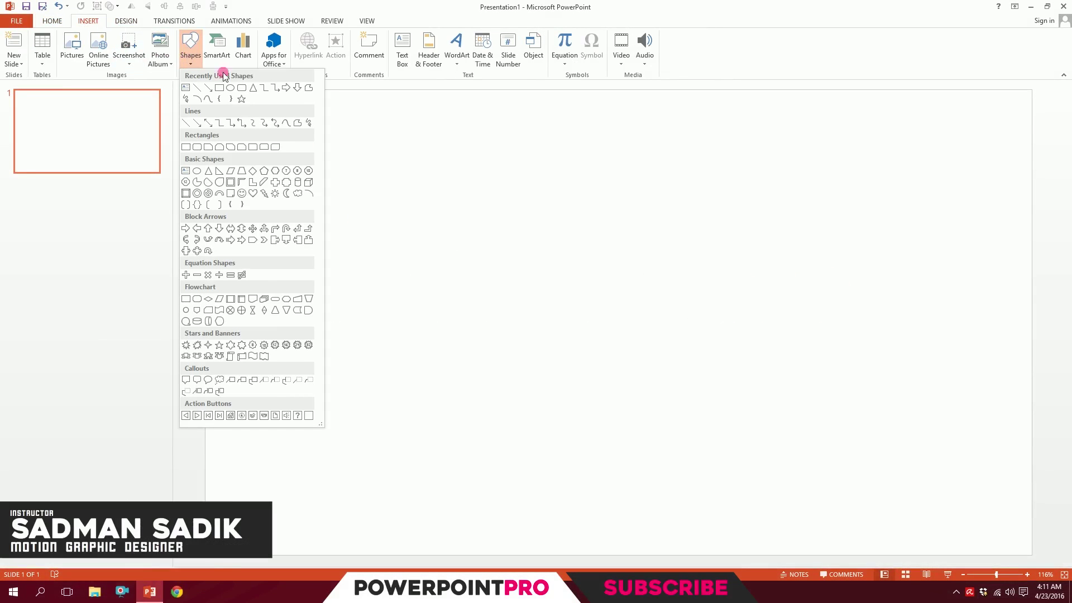
Step: Draw a Round Same Side Corner Rectangle on the slide
left_click(264, 147)
left_click_drag(492, 438, 757, 123)
left_click_drag(660, 211, 651, 254)
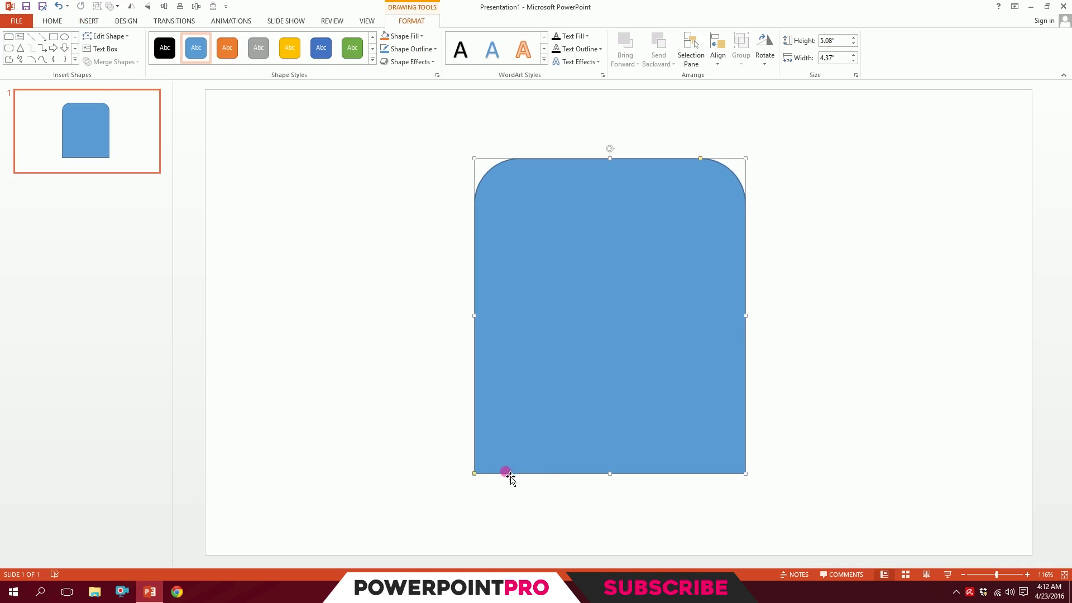
Step: Round its top into a full semicircular arch and size it to 4.77" by 4.26"
scroll(474, 487, "up", 8)
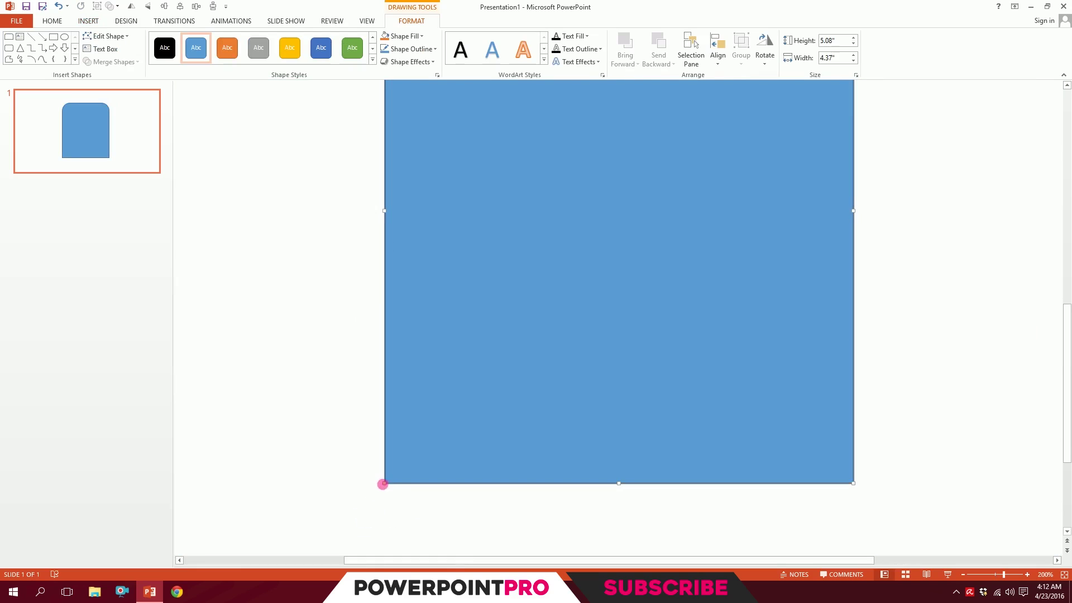
left_click_drag(385, 483, 396, 483)
scroll(561, 359, "down", 8)
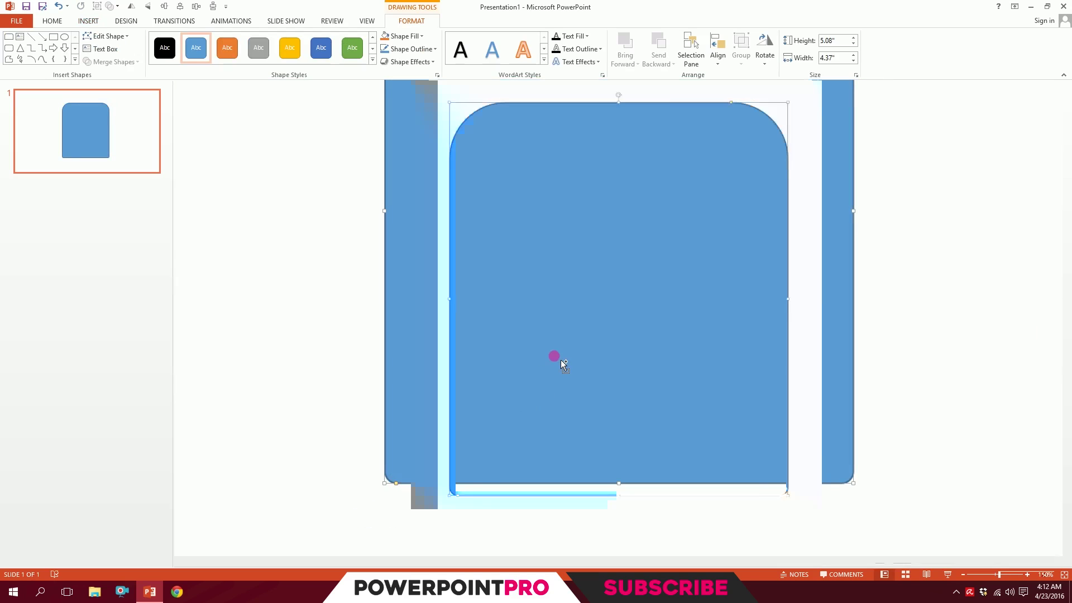
left_click_drag(708, 163, 608, 170)
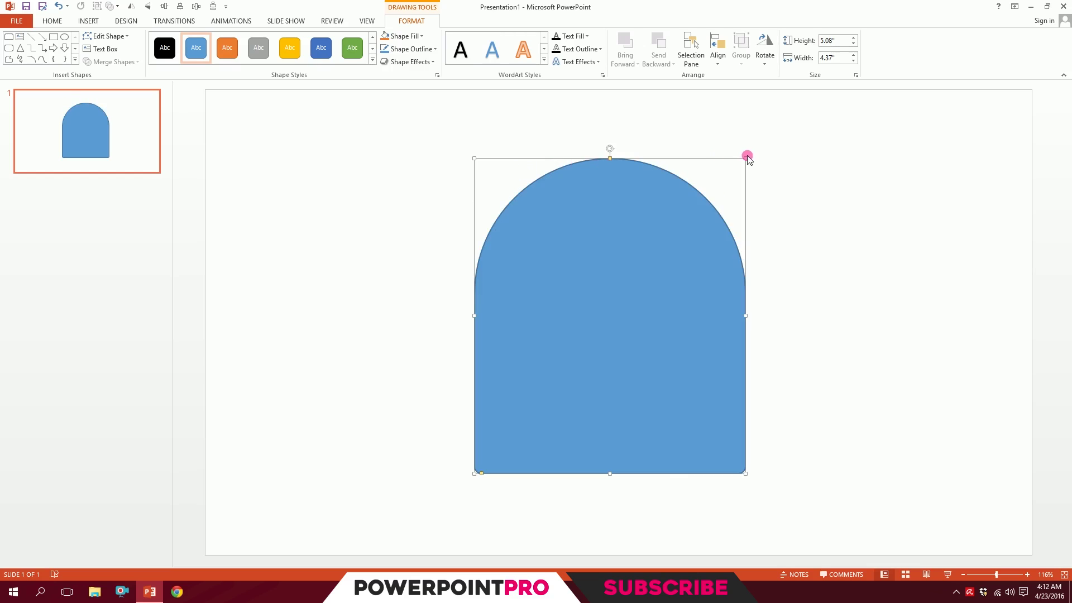
left_click_drag(751, 163, 741, 187)
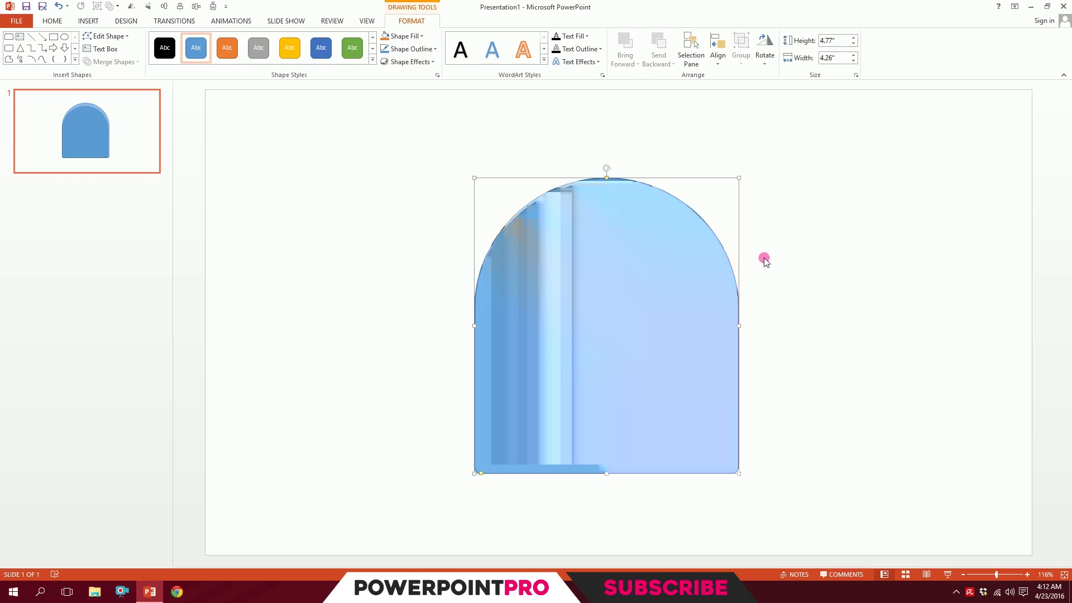
scroll(765, 279, "down", 1)
left_click(750, 269)
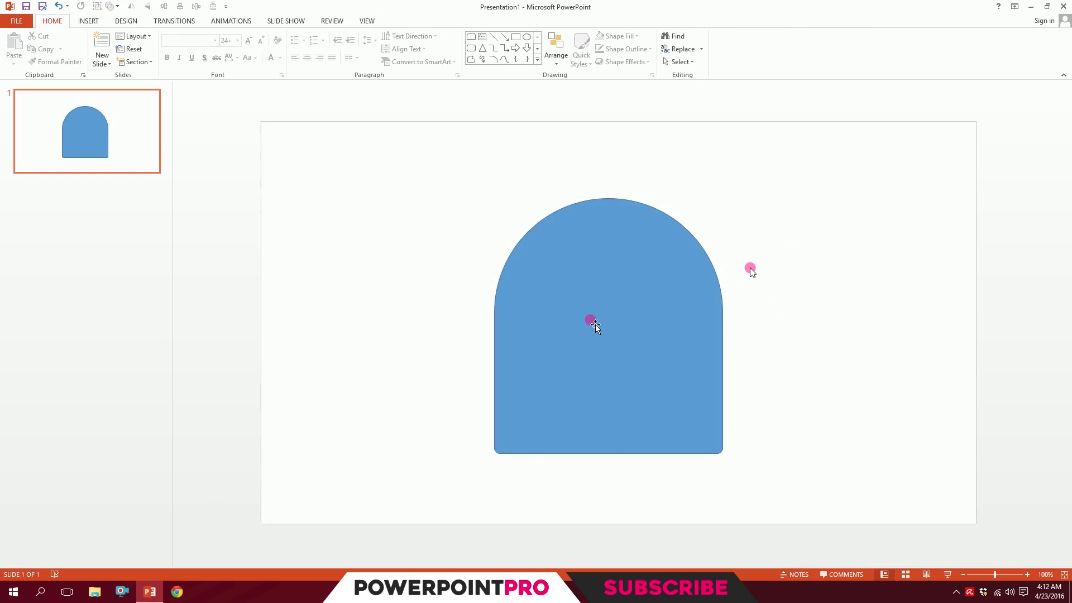
Step: Remove the arch's blue fill with No Fill
left_click(584, 229)
left_click(415, 38)
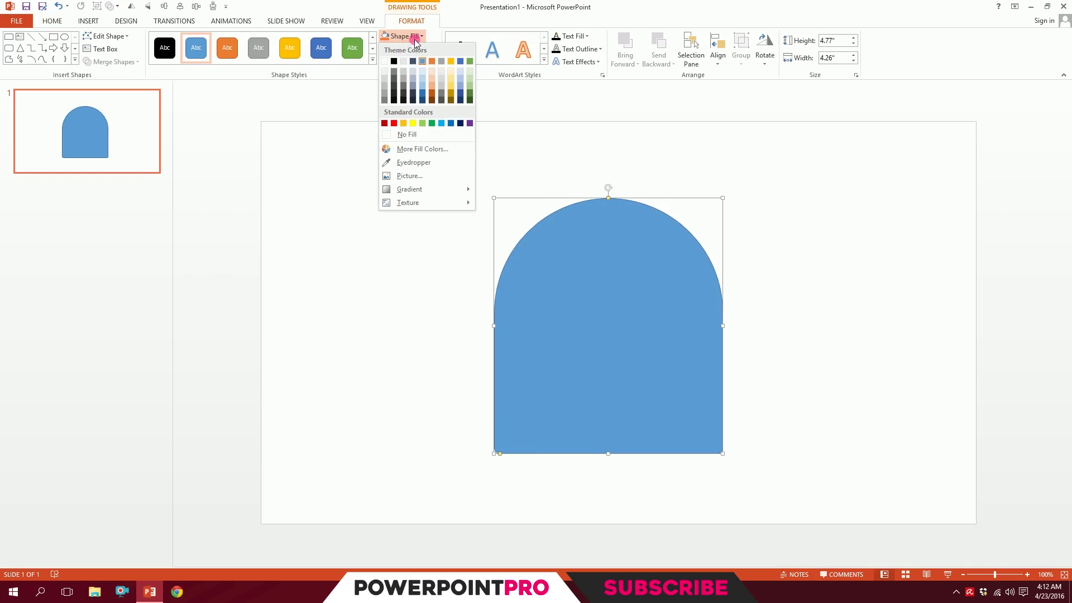
left_click(406, 134)
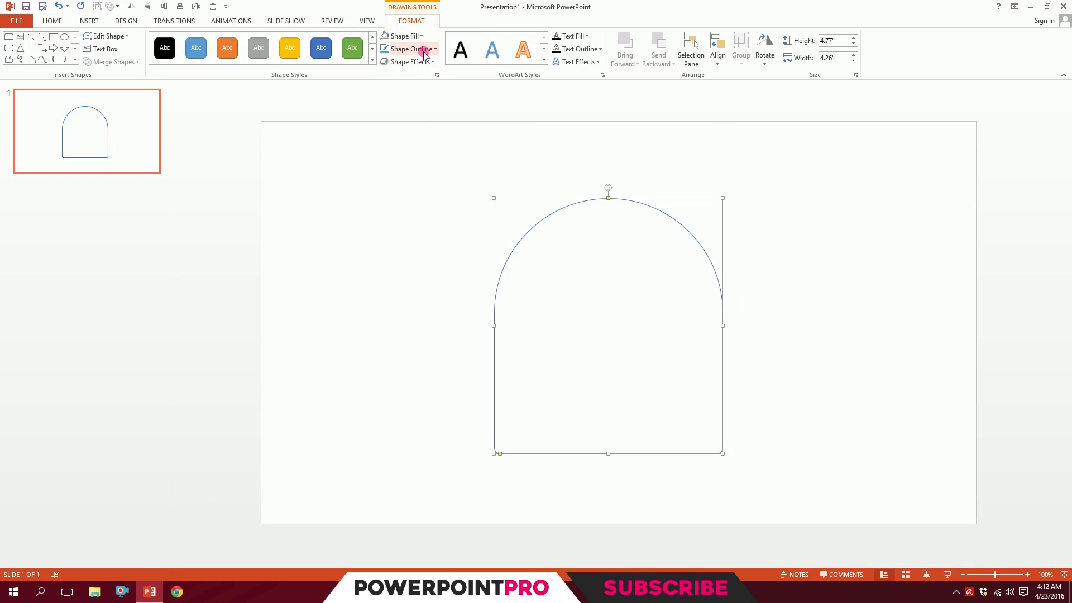
Step: Give the arch a 6 pt Black, Text 1, Lighter 15% outline
left_click(425, 51)
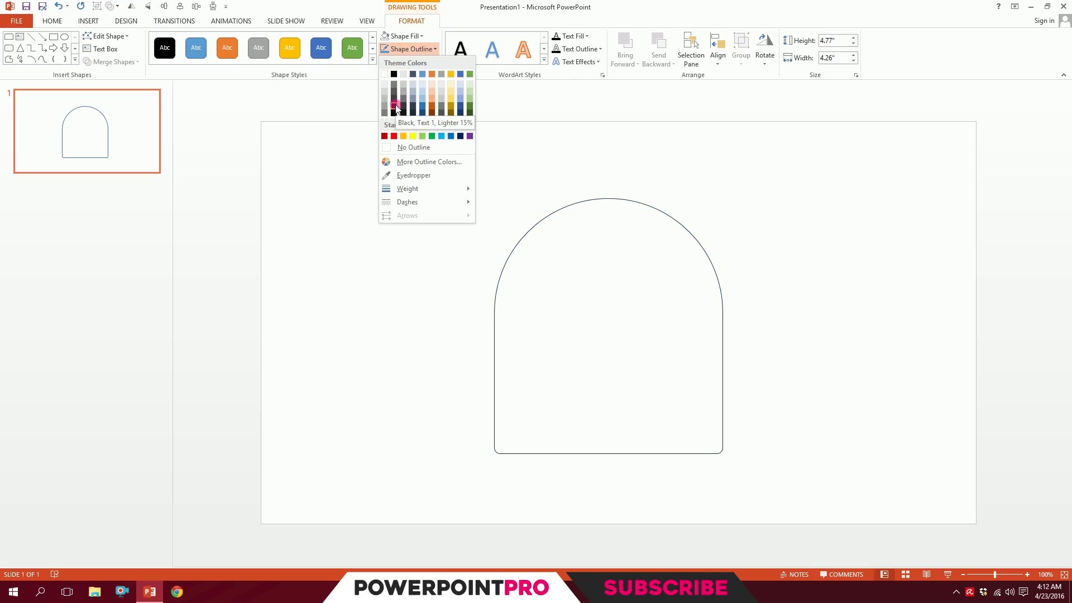
left_click(396, 107)
left_click(413, 49)
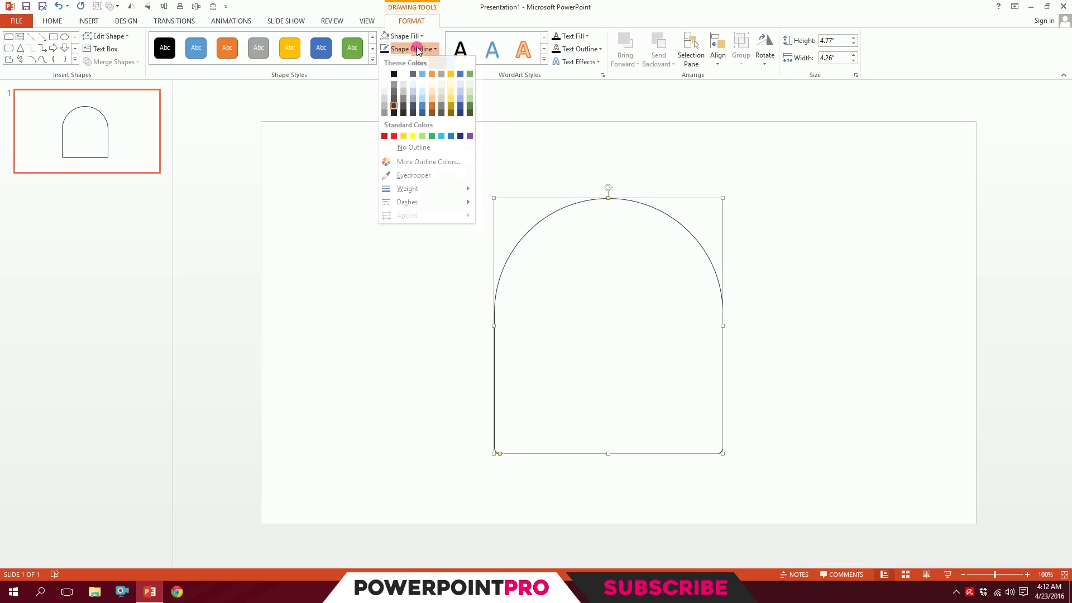
mouse_move(430, 189)
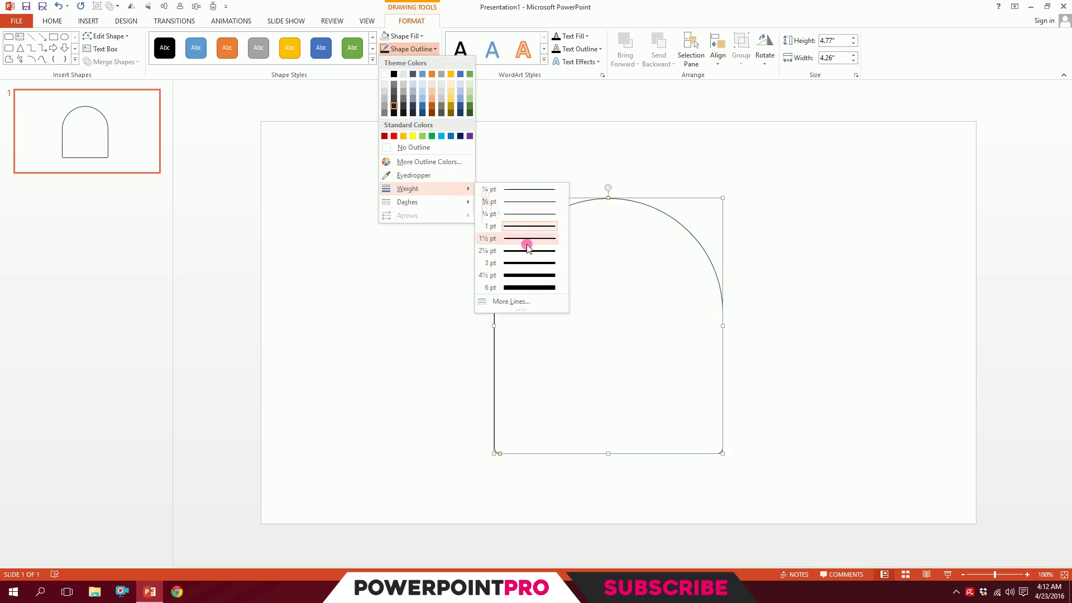
left_click(537, 288)
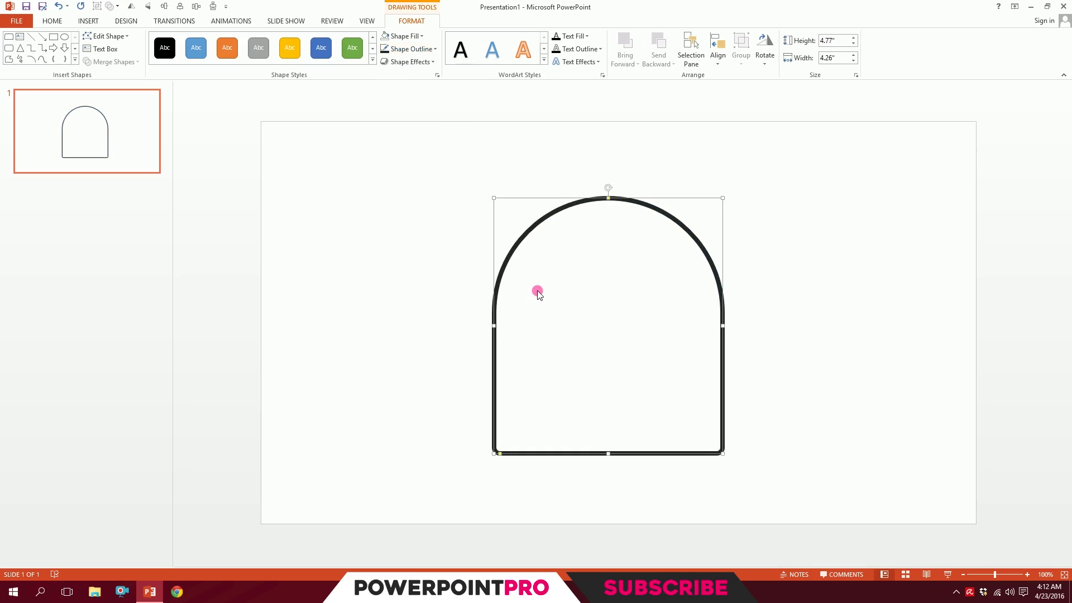
left_click(551, 196)
left_click(553, 217)
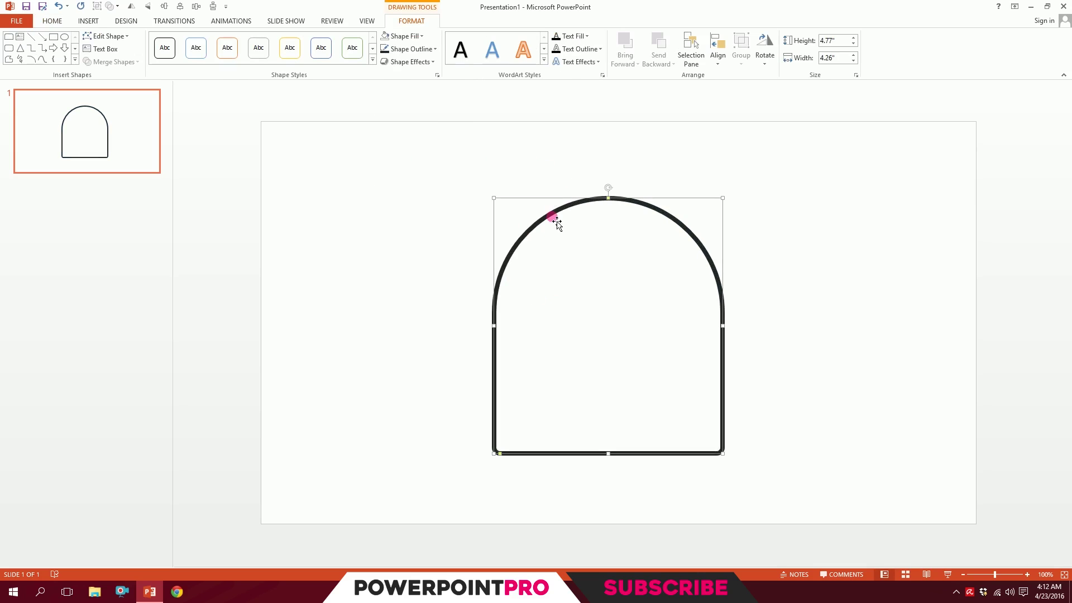
Step: Duplicate the arch, rotate it 90° and shrink it into a 0.66" by 1.96" right-side pocket
left_click_drag(558, 220, 821, 185)
left_click_drag(870, 158, 943, 316)
left_click_drag(999, 188, 743, 349)
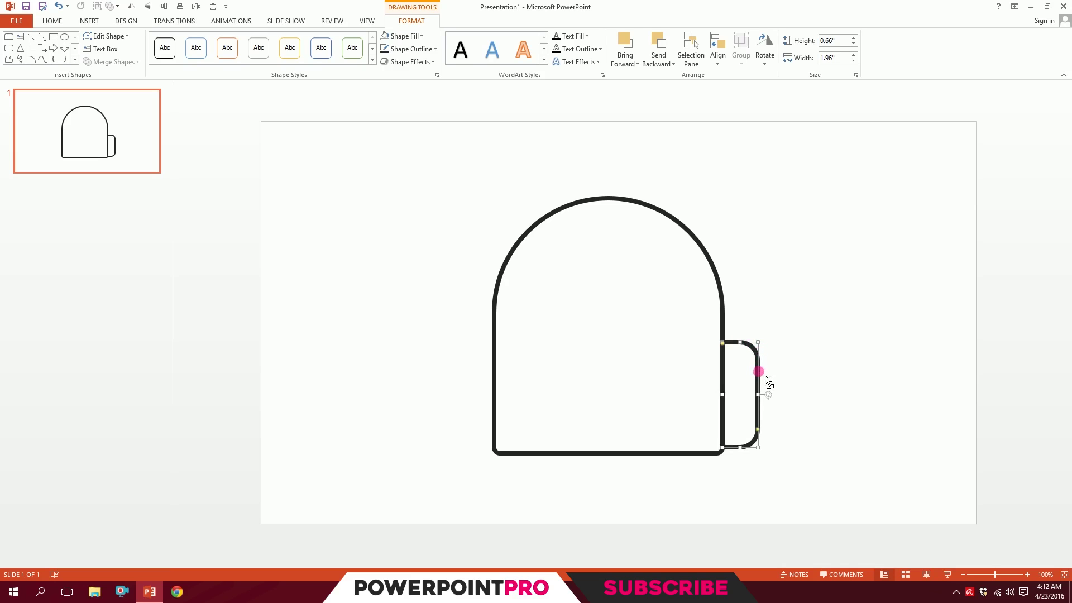
Step: Copy the pocket to the left side and flip it horizontally
left_click_drag(765, 378, 497, 377)
left_click(765, 63)
left_click(784, 117)
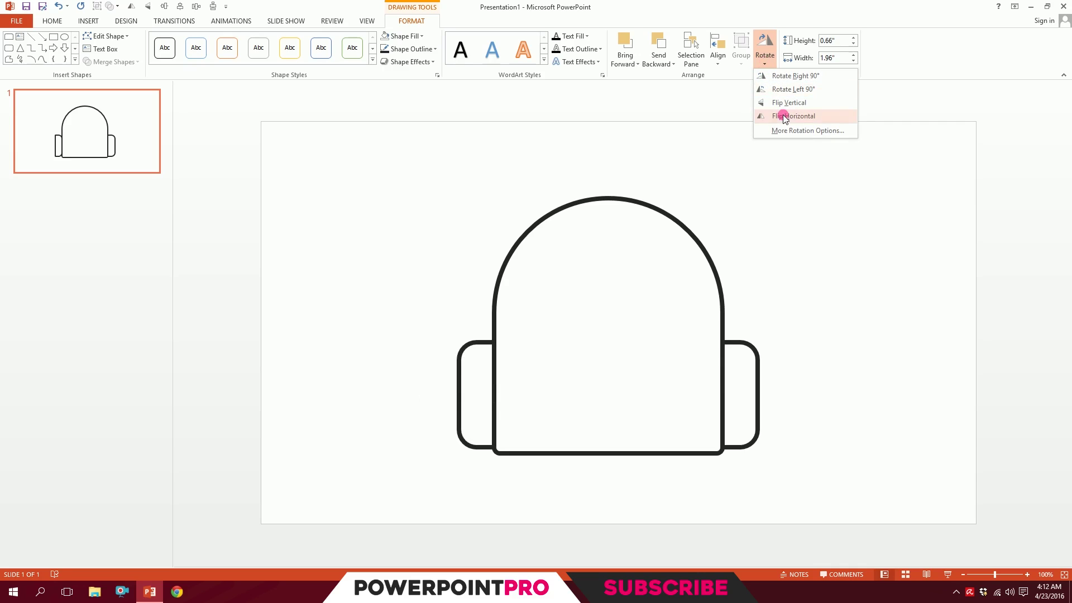
left_click(755, 172)
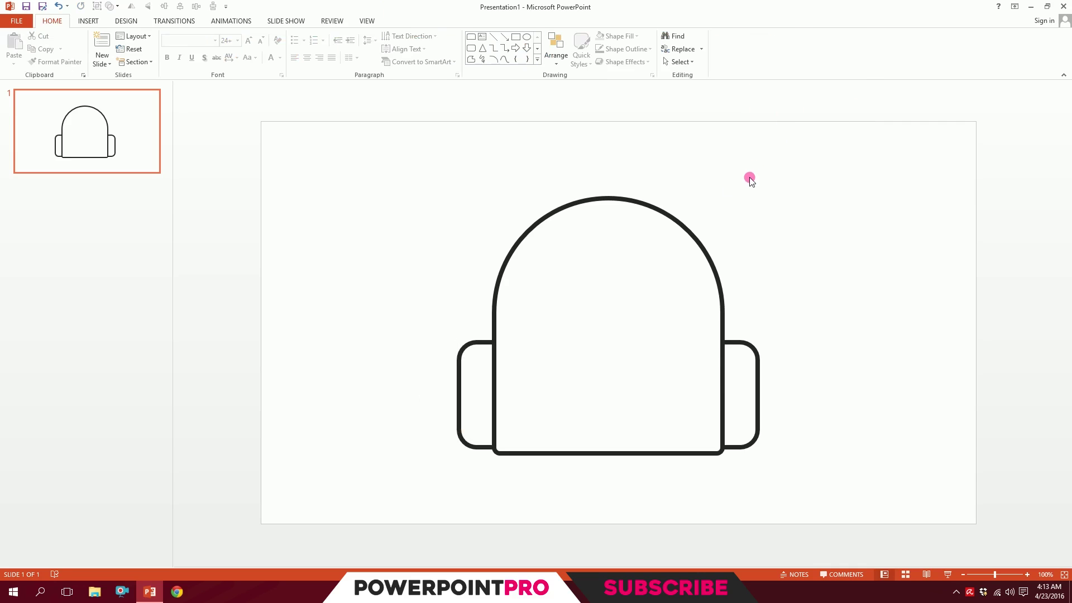
Step: Duplicate the arch lower down and squash it into a short wide shape
left_click(579, 211)
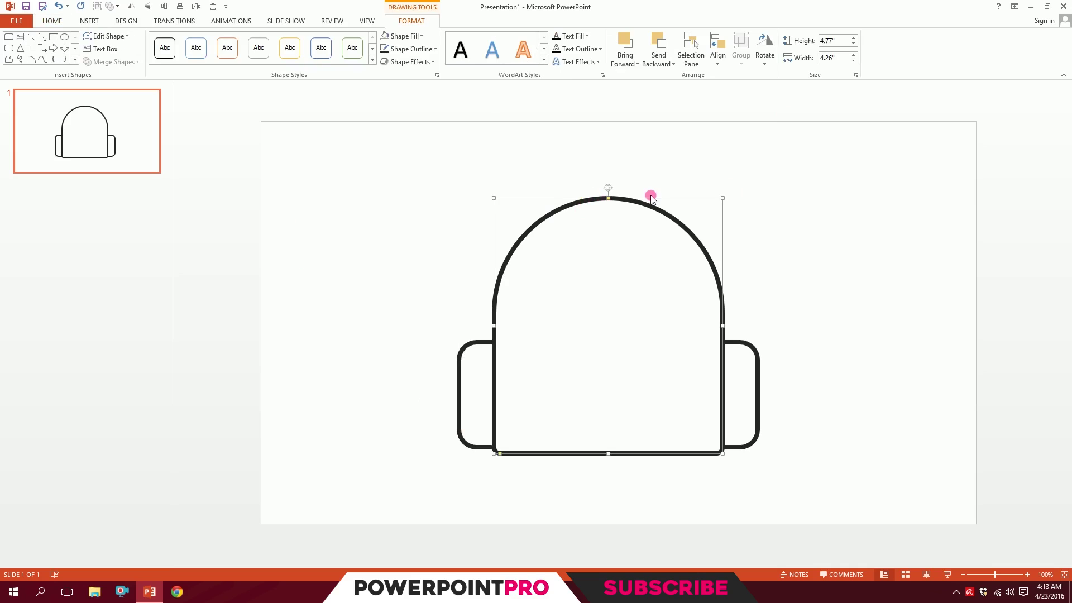
left_click_drag(637, 205, 647, 303)
left_click_drag(723, 553, 682, 342)
left_click_drag(642, 300, 669, 380)
Step: Round the copy into a 1.13" by 3.48" front pocket and duplicate it upward
left_click_drag(516, 419, 527, 418)
left_click_drag(681, 373, 694, 370)
left_click_drag(611, 425, 610, 435)
left_click_drag(626, 372, 638, 378)
left_click(631, 383)
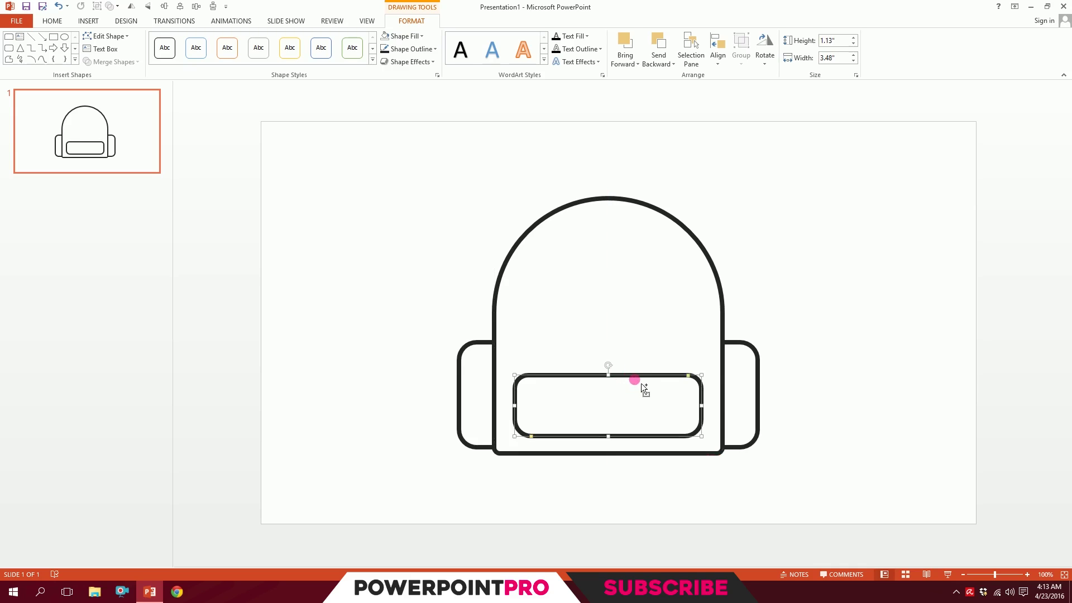
left_click_drag(642, 381, 633, 266)
Step: Resize the upper copy into a centred 1.49" by 2.68" pocket
left_click_drag(703, 261, 637, 268)
left_click_drag(608, 332, 608, 342)
left_click_drag(549, 306, 537, 306)
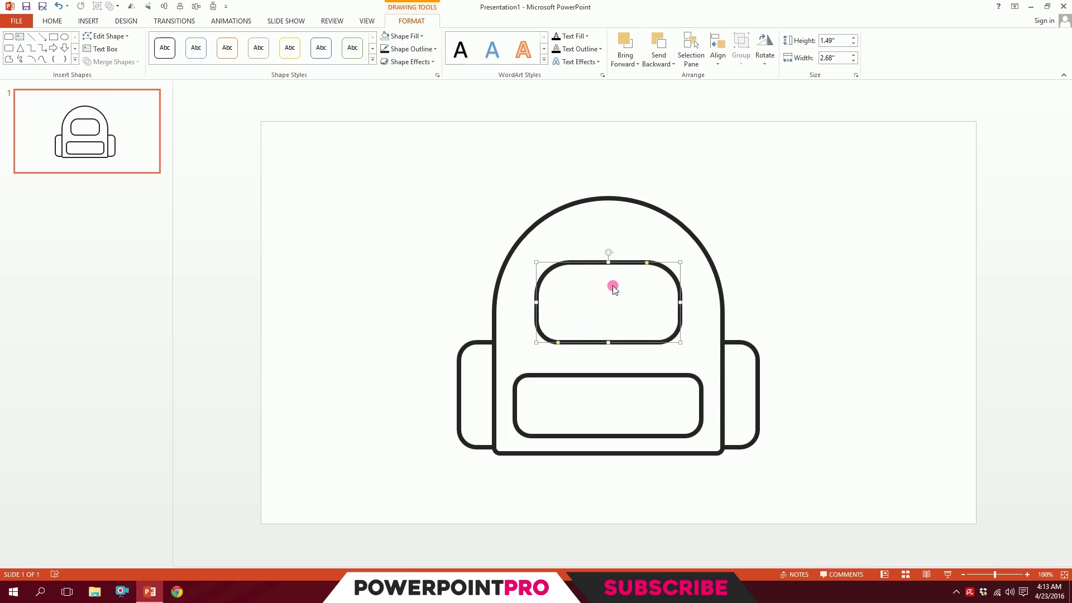
Step: Duplicate it and shrink the copy into a 0.24" by 1.81" zipper bar inside
left_click_drag(612, 287, 635, 173)
left_click_drag(703, 149, 650, 317)
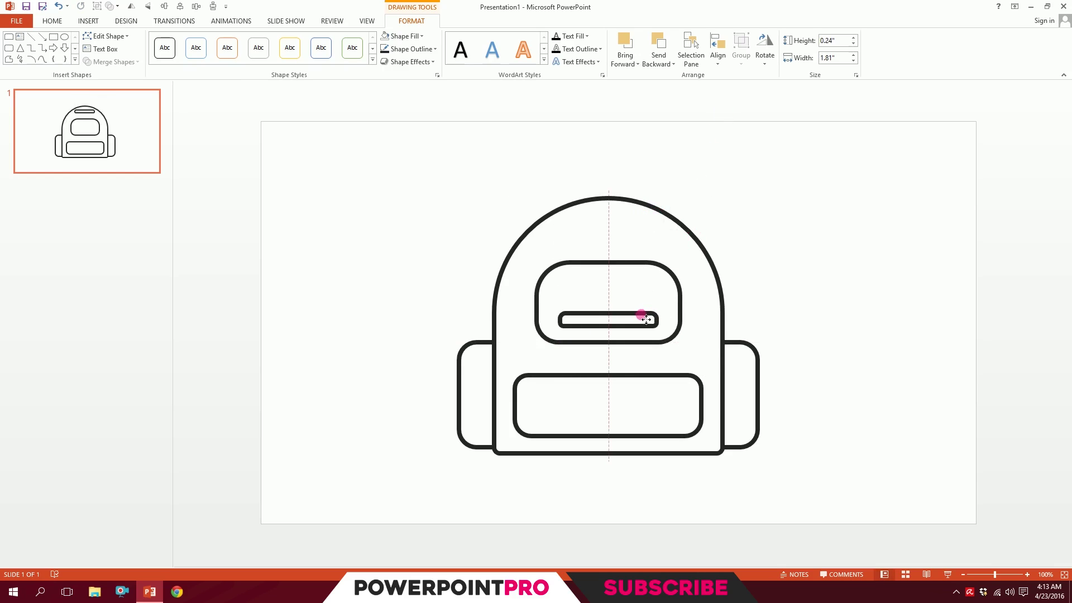
left_click(743, 275)
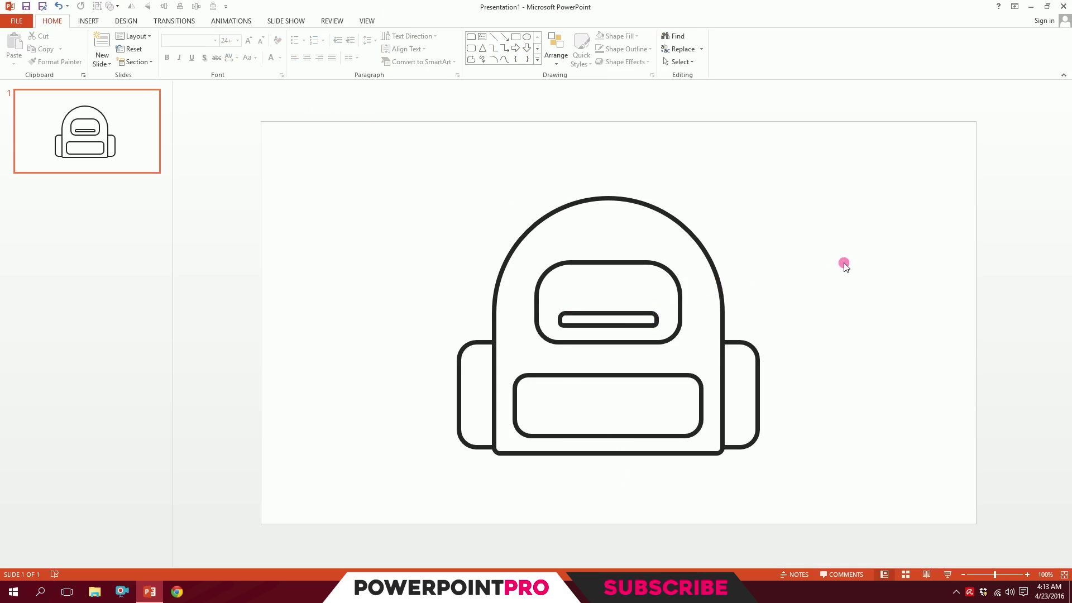
Step: Draw a Block Arc over the backpack's rounded top
left_click(88, 22)
left_click(193, 63)
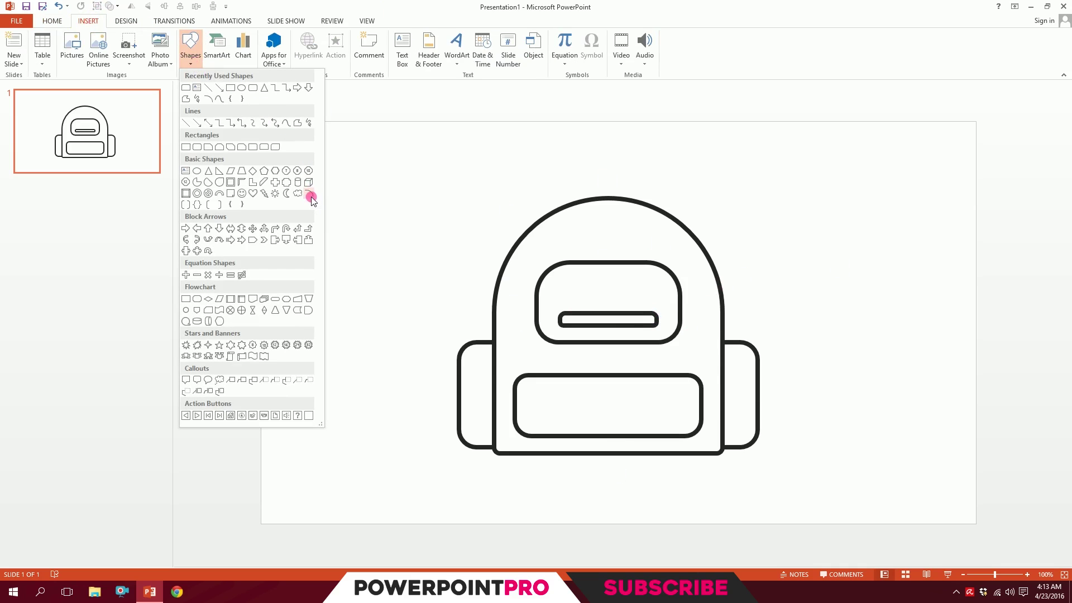
left_click(310, 197)
left_click_drag(570, 224, 705, 320)
left_click_drag(707, 280, 704, 284)
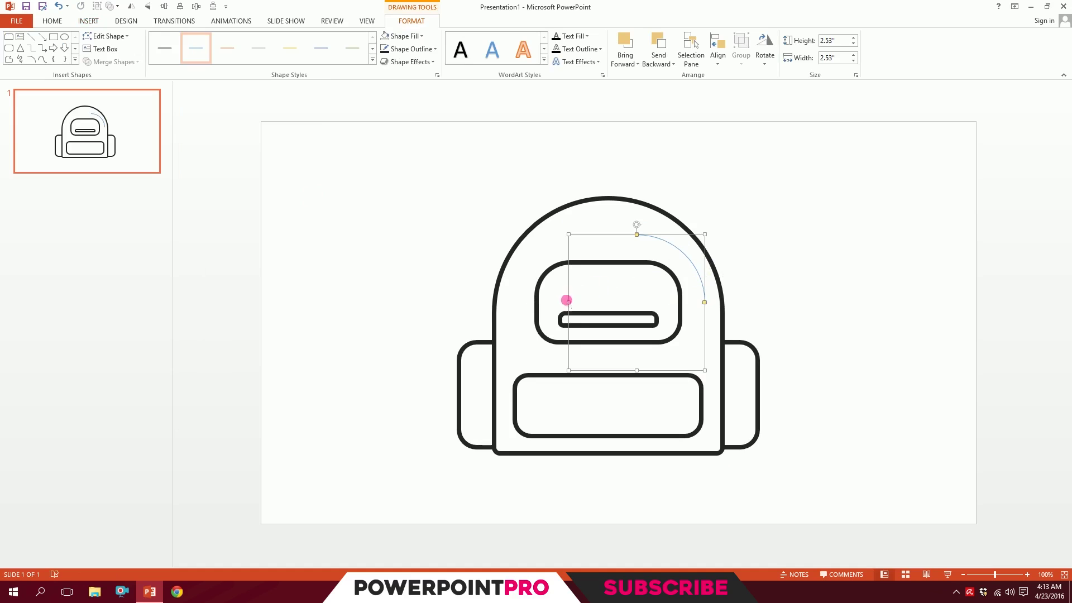
Step: Enlarge the arc to 3.53" inside the top and extend it along the whole curve
left_click_drag(575, 240, 512, 218)
left_click_drag(666, 197, 668, 233)
scroll(609, 217, "up", 10)
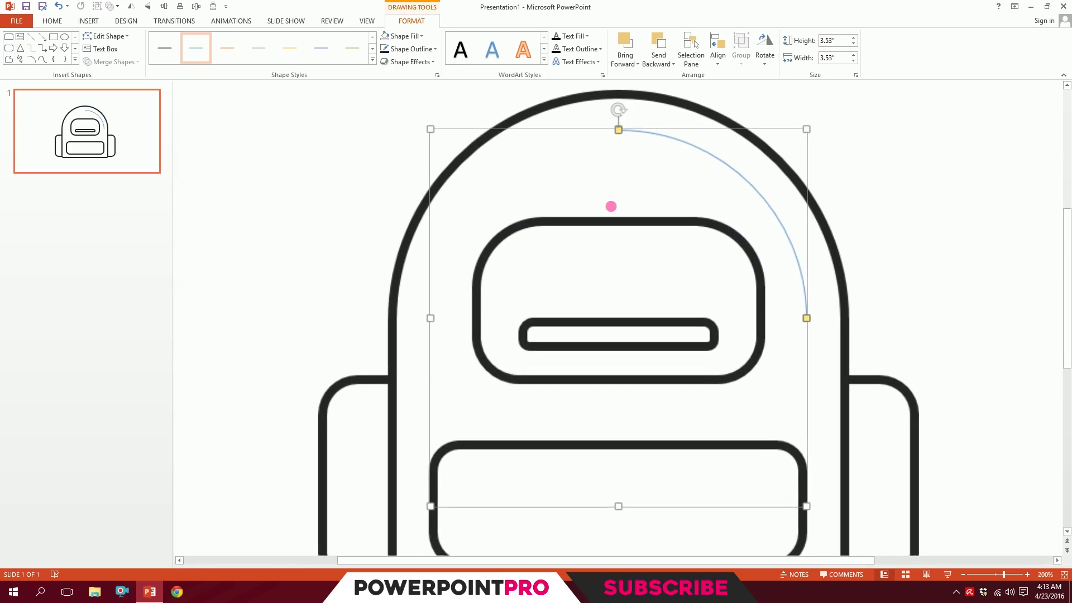
left_click_drag(619, 129, 503, 192)
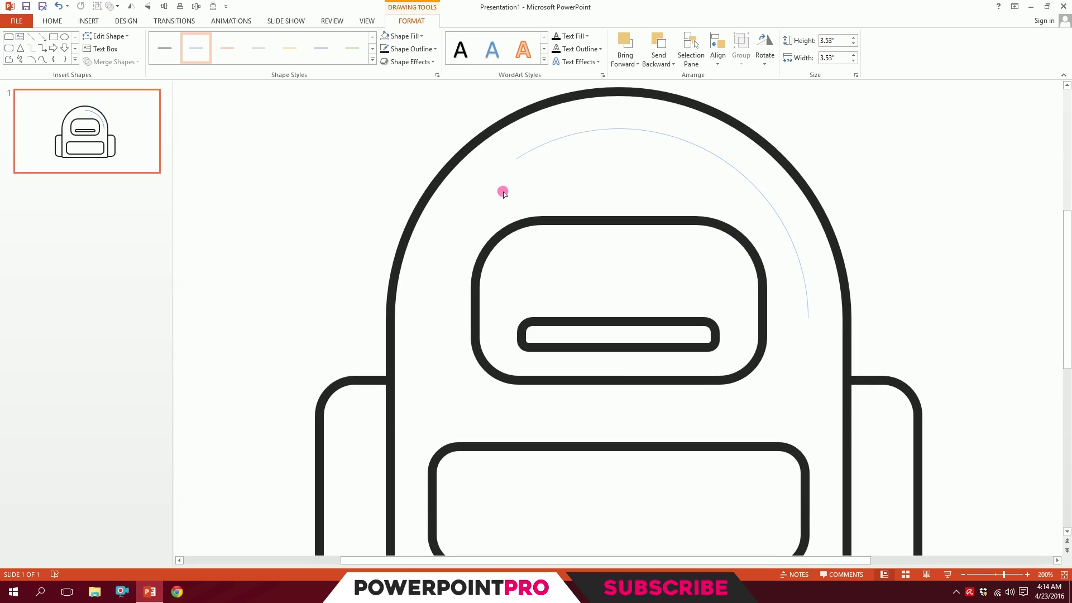
left_click_drag(441, 317, 441, 317)
scroll(793, 180, "down", 10)
left_click(797, 179)
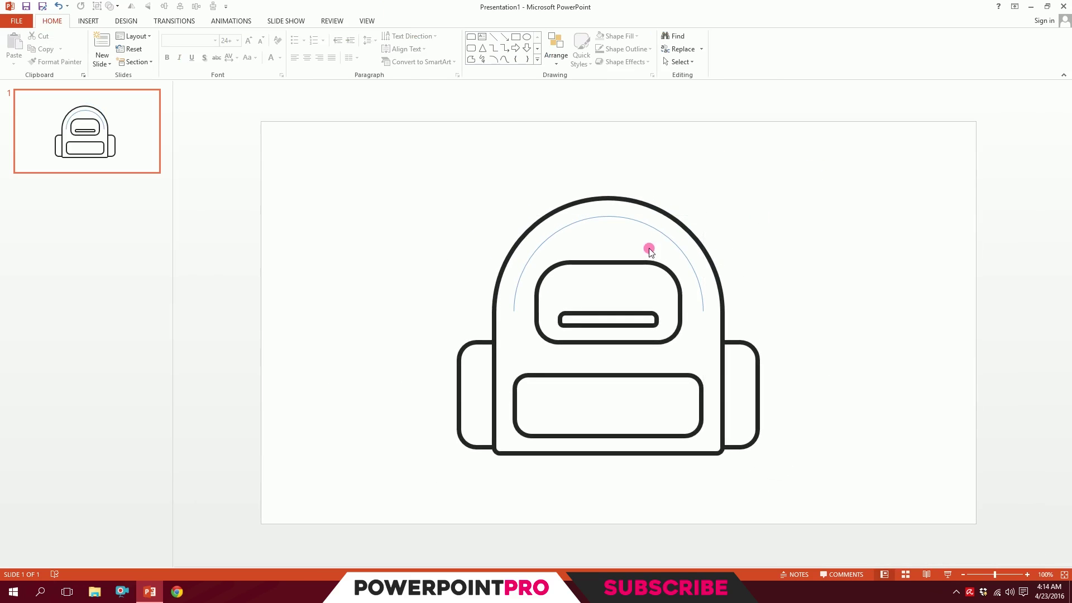
left_click(625, 217)
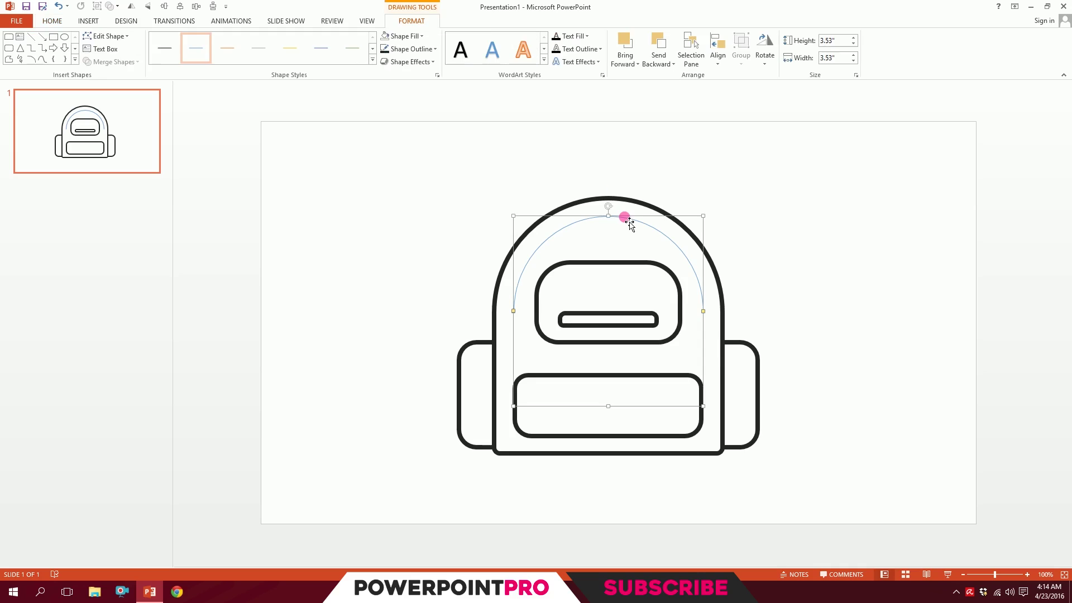
Step: Darken the arc's outline, then Format Painter the body's thick black outline onto it
left_click(412, 49)
left_click(414, 101)
left_click(579, 200)
left_click(46, 21)
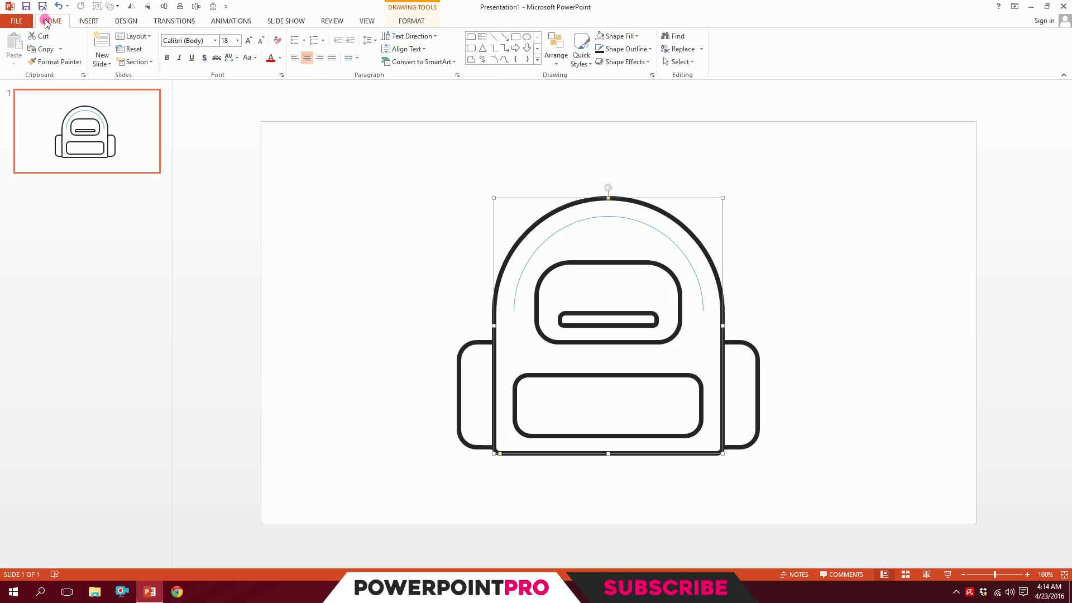
left_click(56, 61)
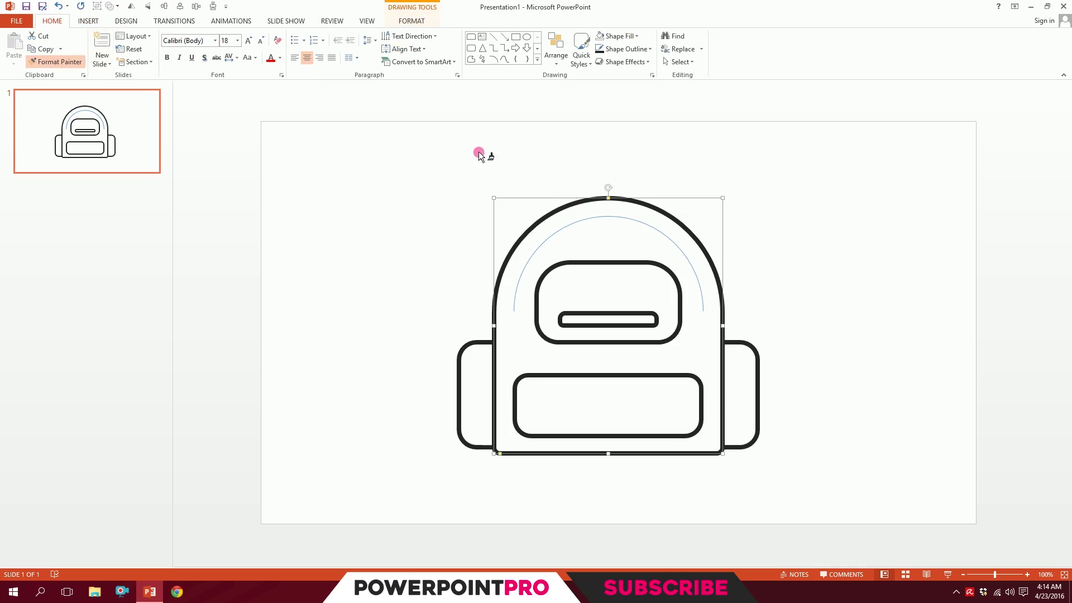
left_click(599, 215)
left_click(633, 226)
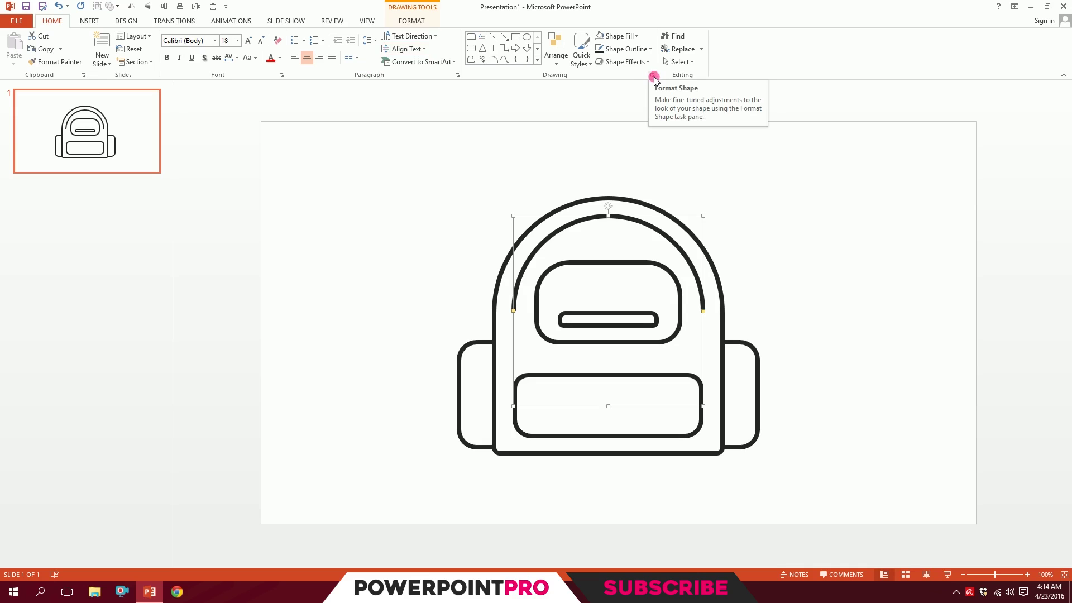
left_click(653, 76)
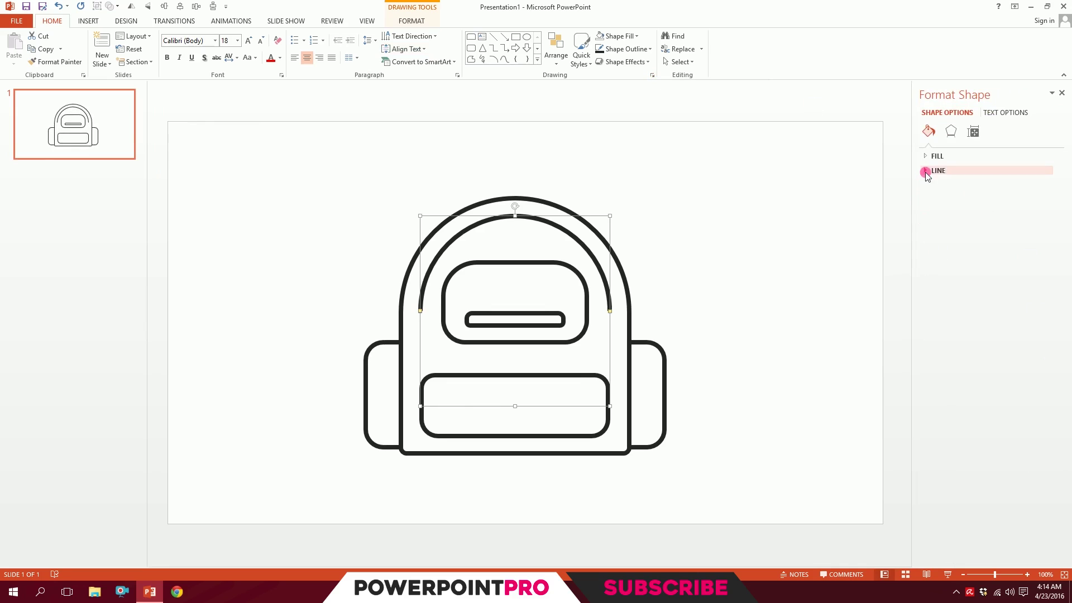
Step: Make the arc a dashed line with round caps and joins at 3.75 pt width
left_click(927, 172)
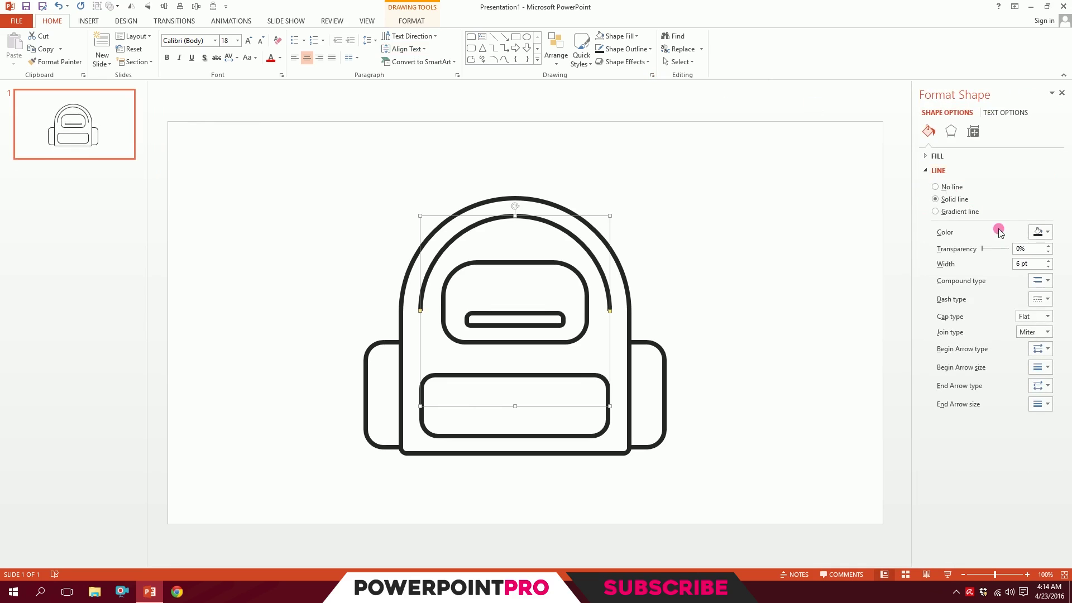
left_click(1042, 297)
left_click(1039, 338)
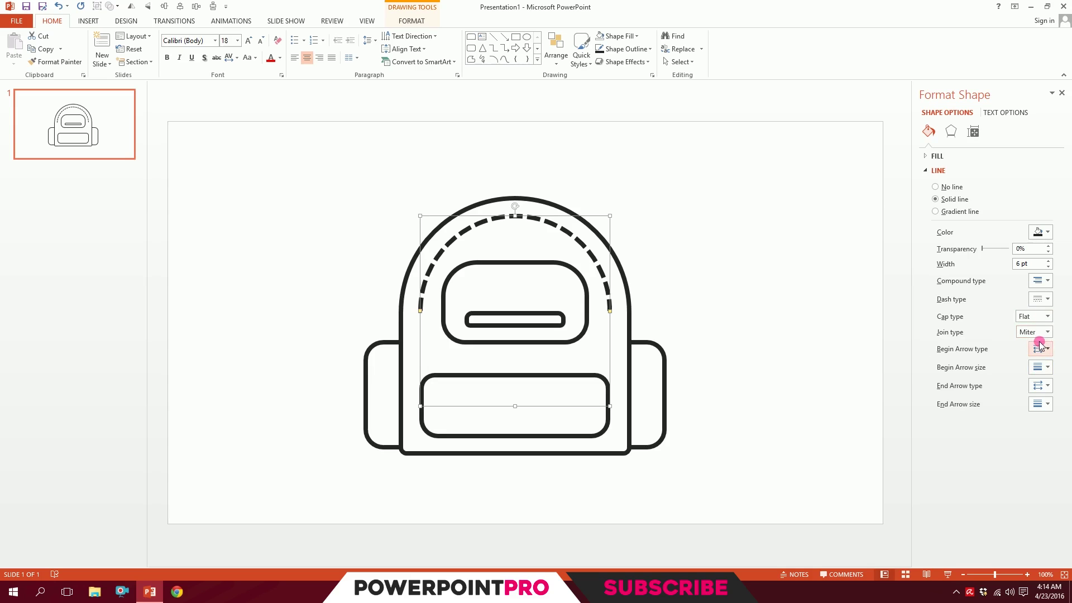
left_click(1043, 316)
left_click(1034, 340)
left_click(1032, 333)
left_click(1033, 343)
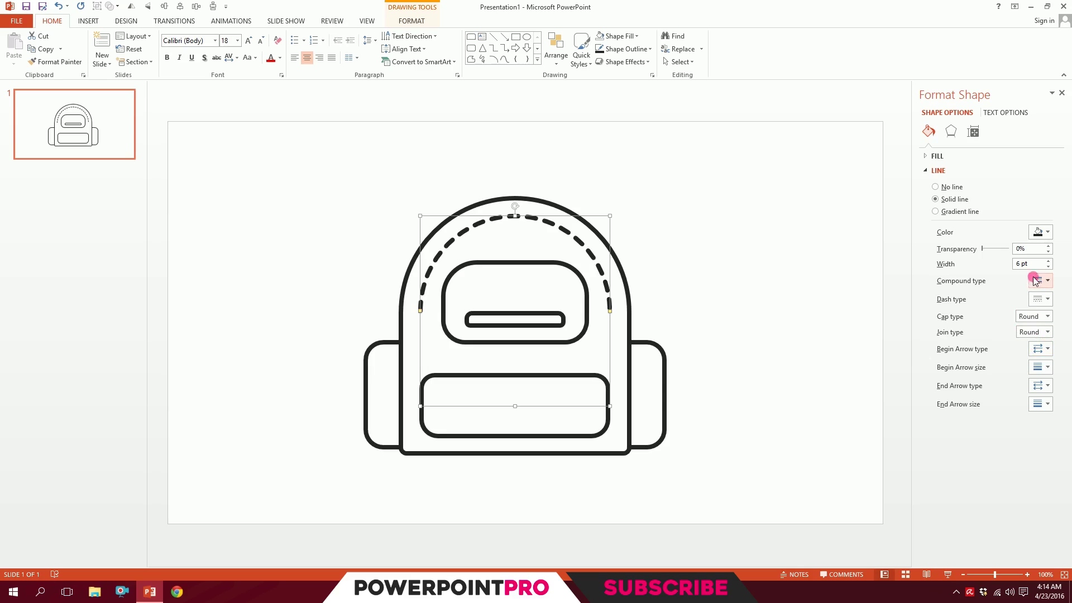
left_click(1048, 269)
left_click(1048, 269)
left_click(1049, 268)
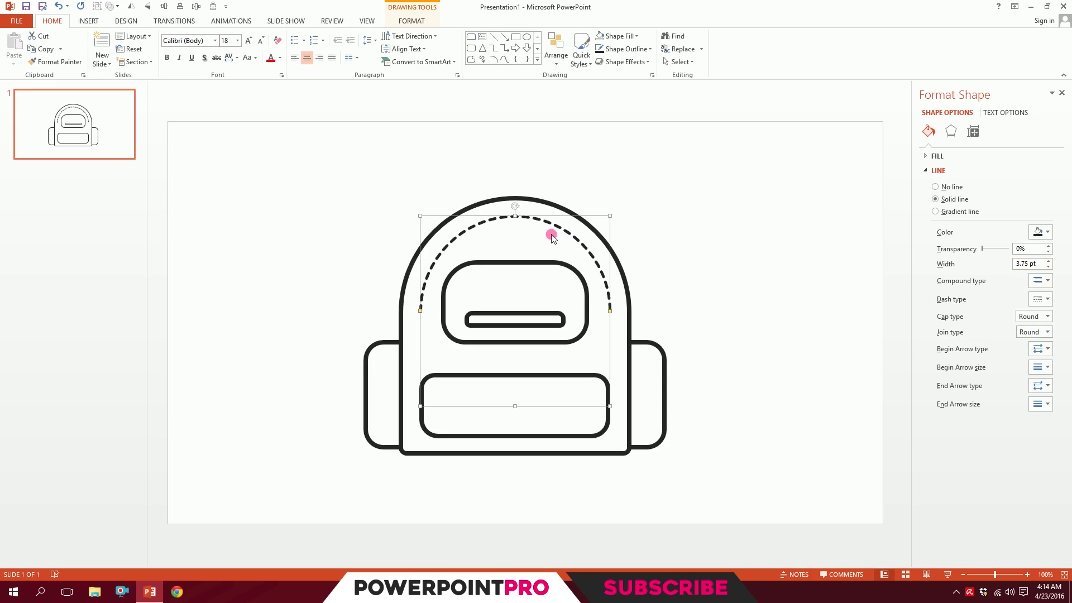
Step: Enlarge the dashed arc slightly toward the backpack's top edge
left_click(567, 185)
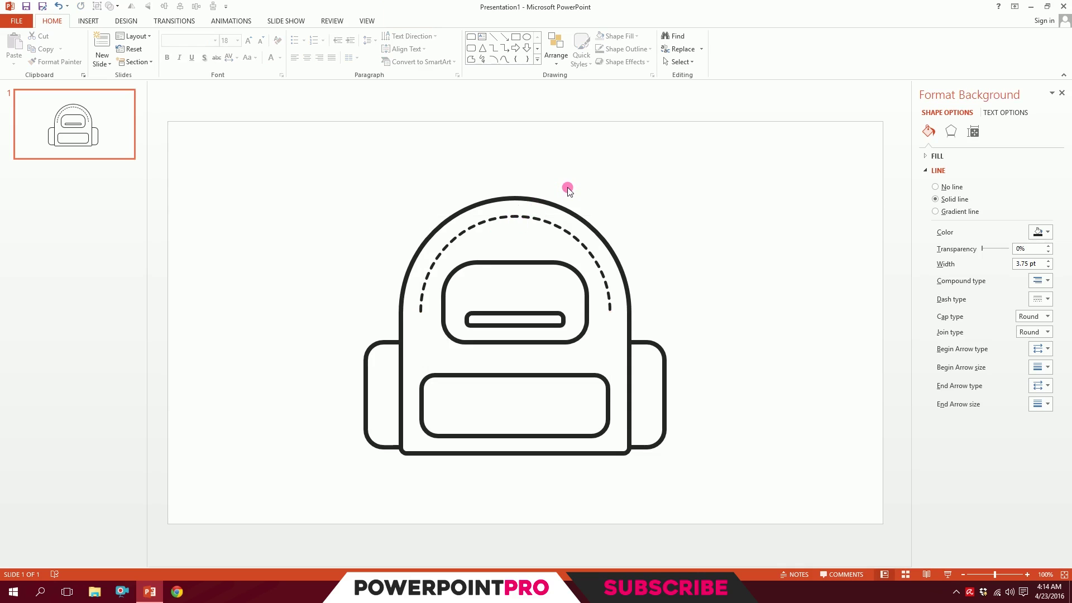
left_click(521, 218)
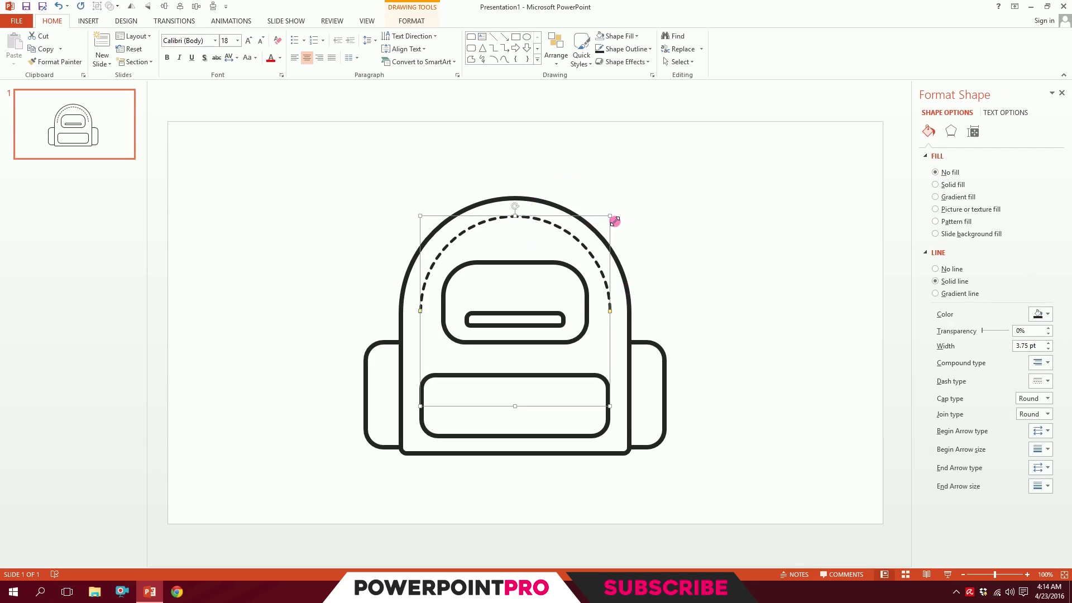
left_click_drag(611, 216, 619, 213)
left_click(722, 192)
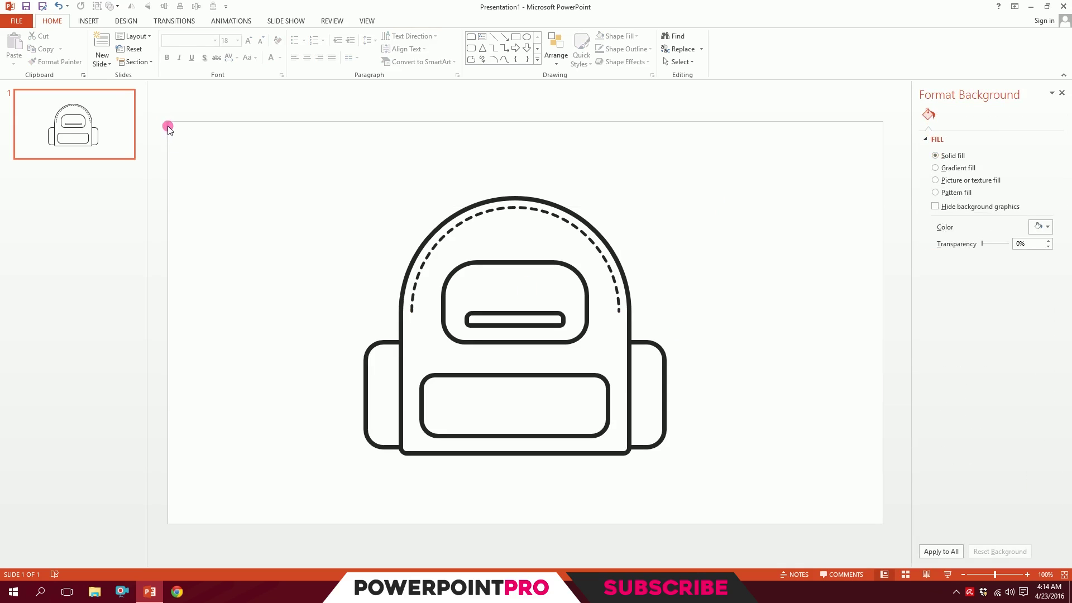
left_click(88, 21)
Step: Draw a Teardrop, rotate it point-up and shrink it to a 0.18" zipper pull
left_click(190, 44)
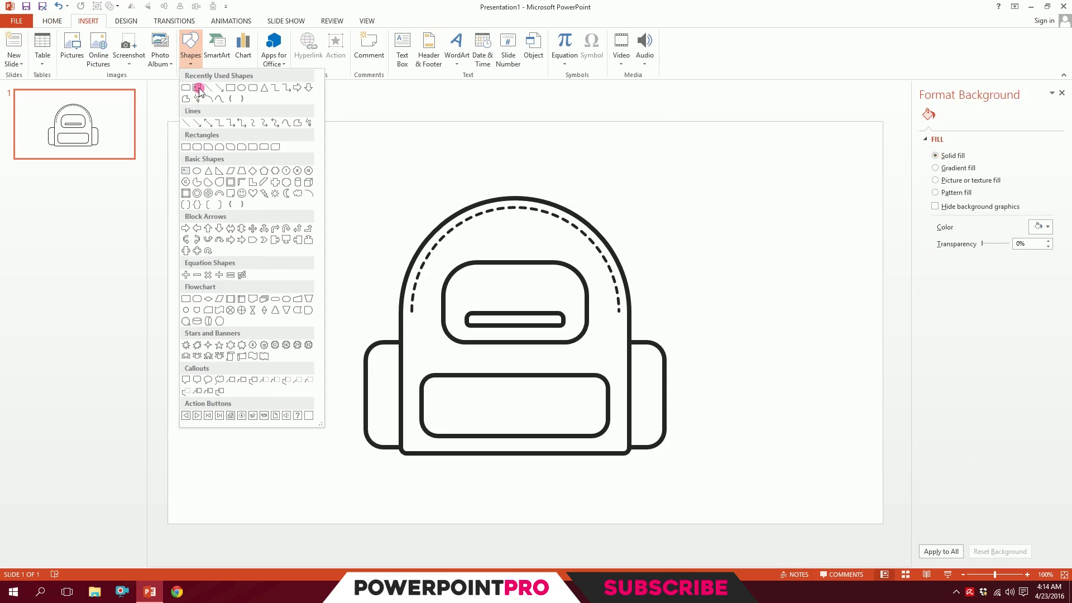
left_click(220, 184)
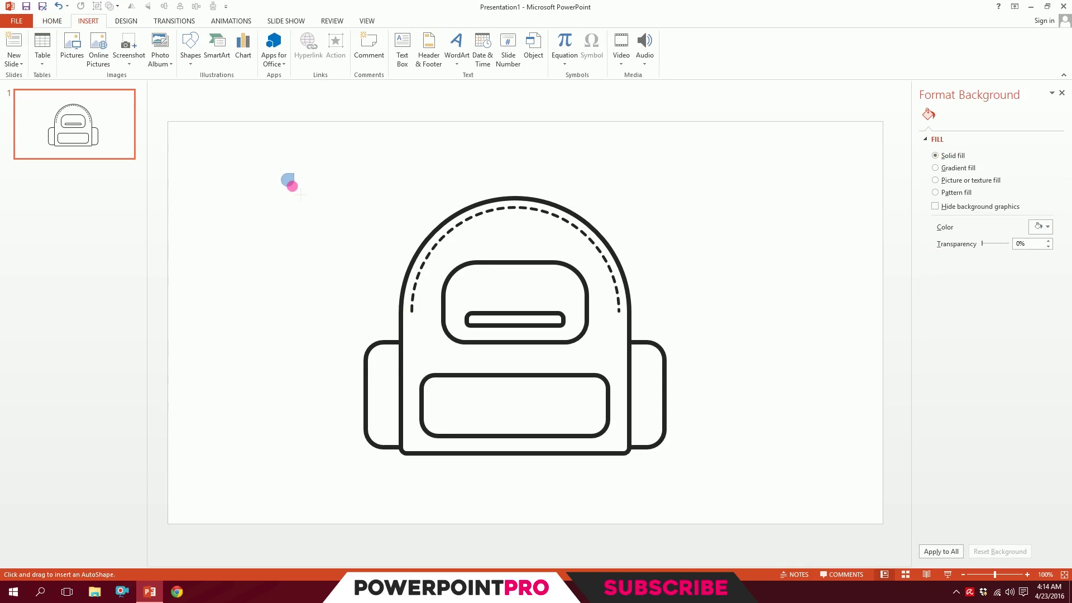
left_click_drag(281, 173, 335, 228)
left_click_drag(312, 168, 287, 179)
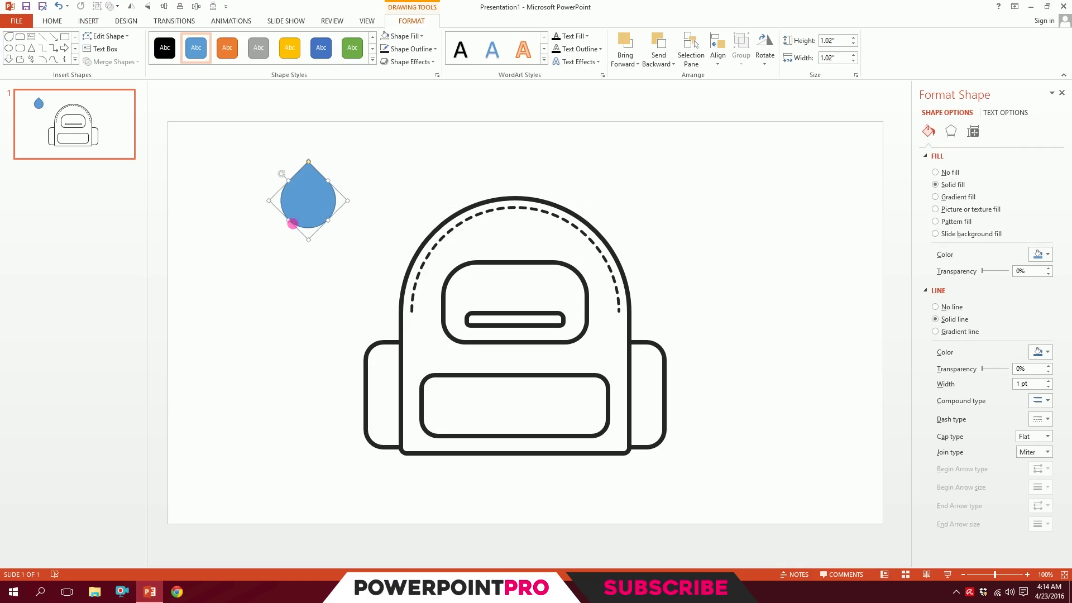
left_click_drag(309, 240, 623, 326)
Step: Copy the body's thick dark outline onto the teardrop with Format Painter
left_click(626, 270)
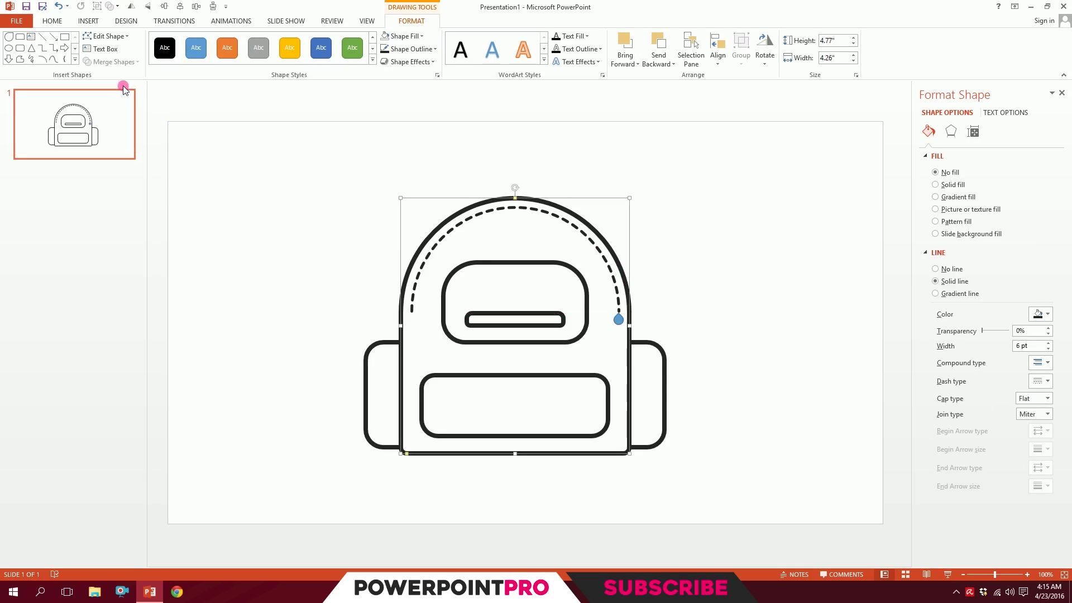
left_click(52, 20)
left_click(55, 62)
left_click(618, 320)
left_click(719, 289)
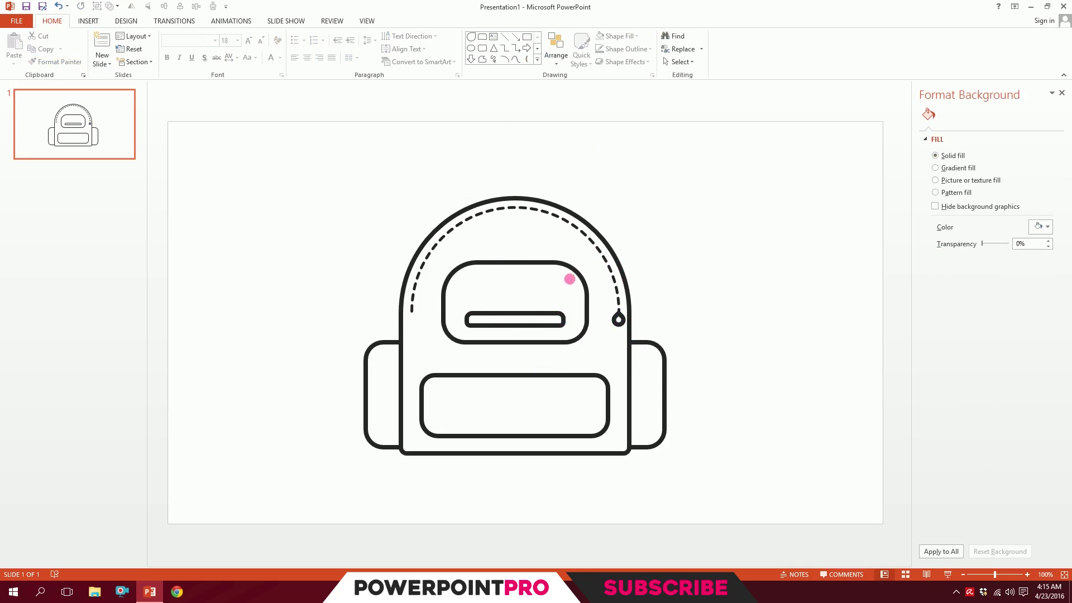
left_click(88, 21)
Step: Draw a straight line across the top of the upper pocket
left_click(190, 53)
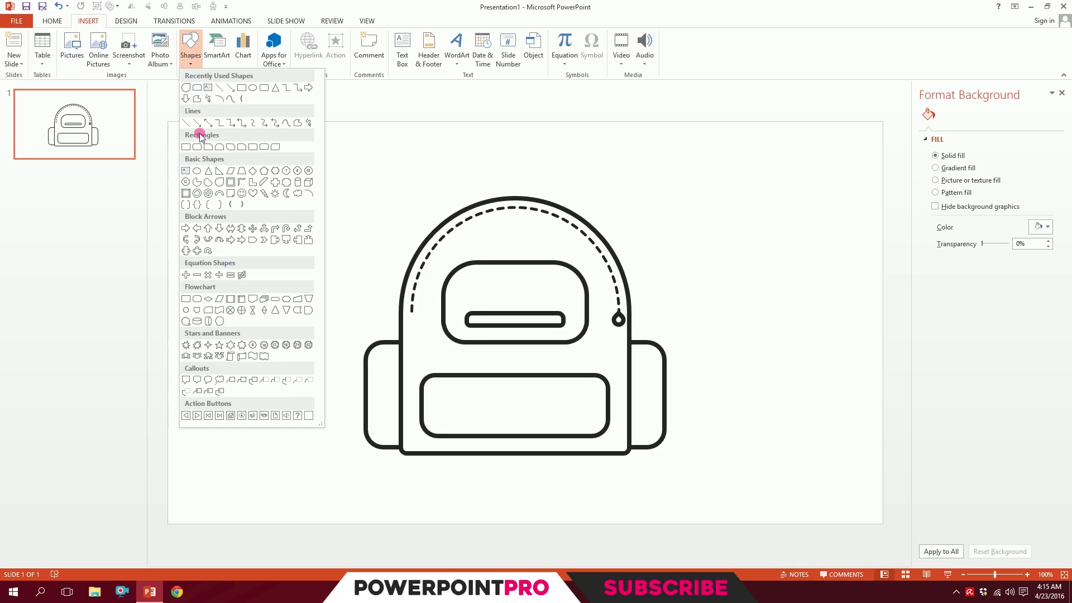
left_click(188, 122)
left_click(190, 48)
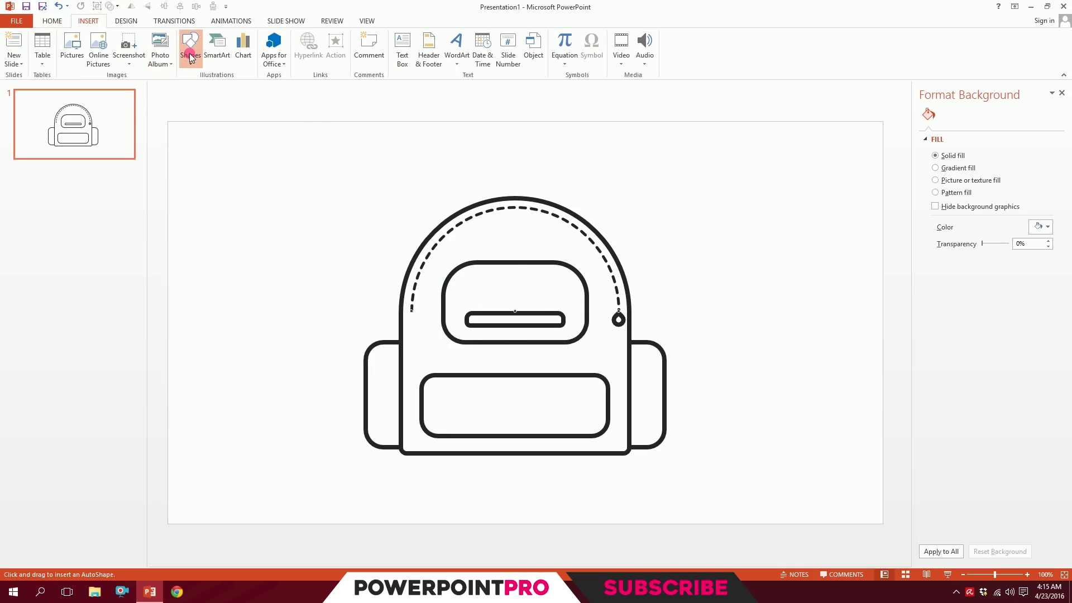
left_click(188, 123)
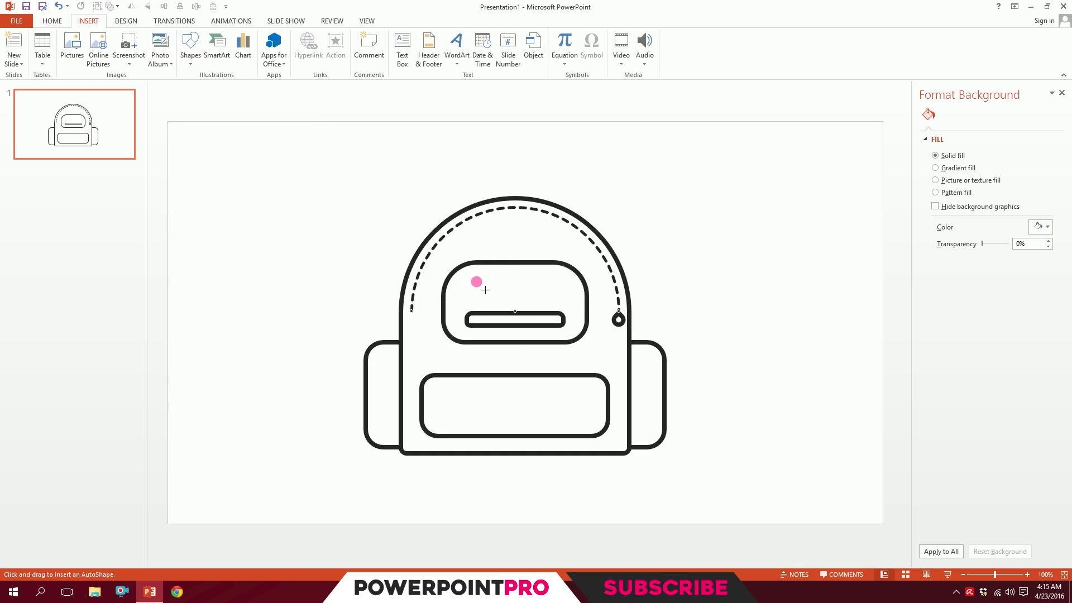
left_click_drag(462, 277, 565, 277)
left_click(559, 262)
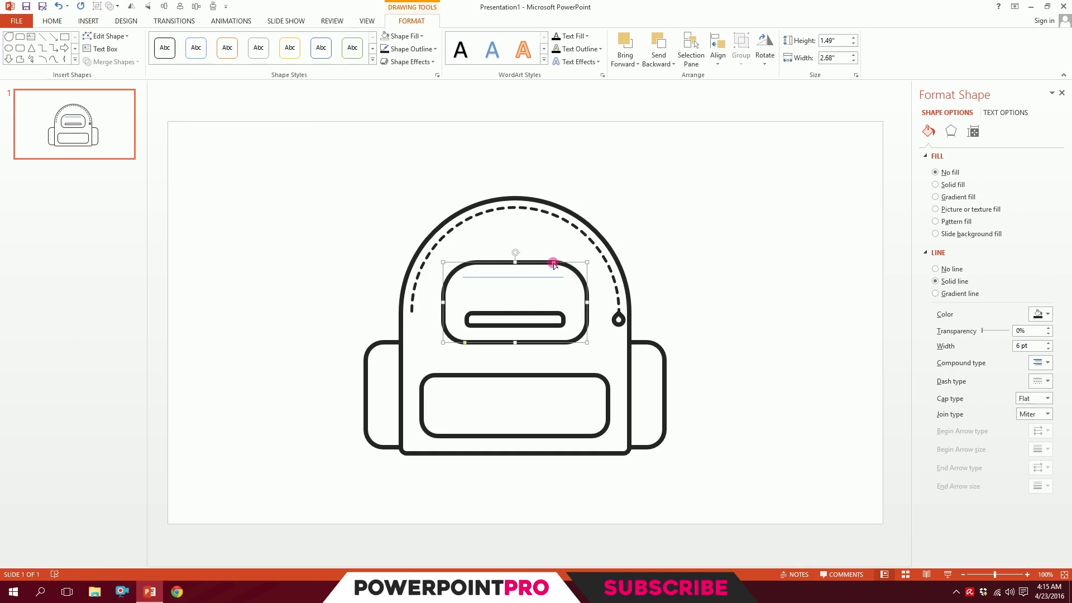
Step: Copy the dashed arc's style onto the pocket line with Format Painter and position it
left_click(540, 277)
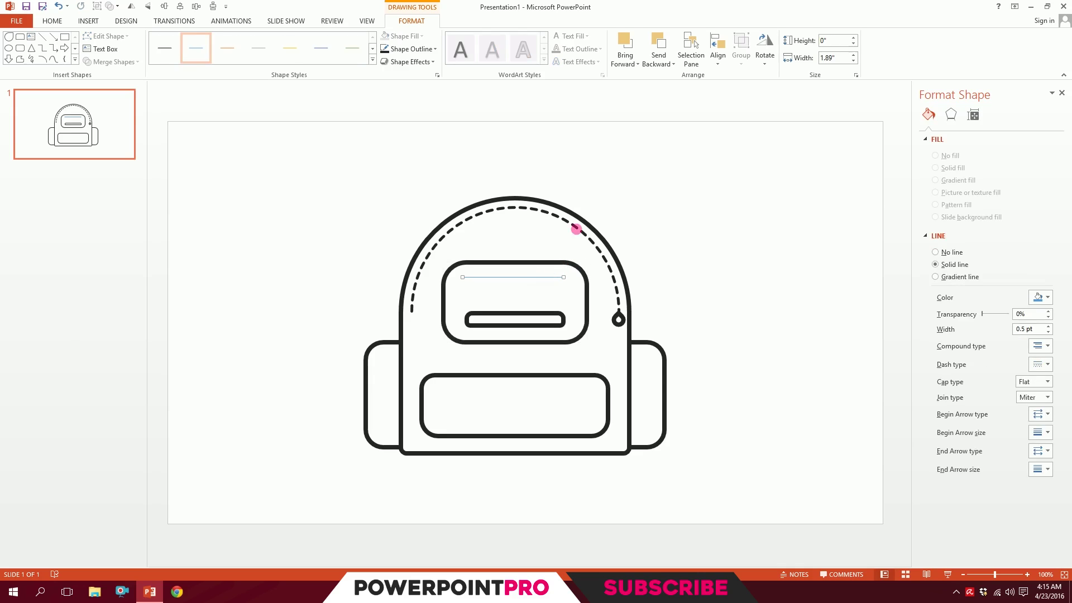
left_click(575, 226)
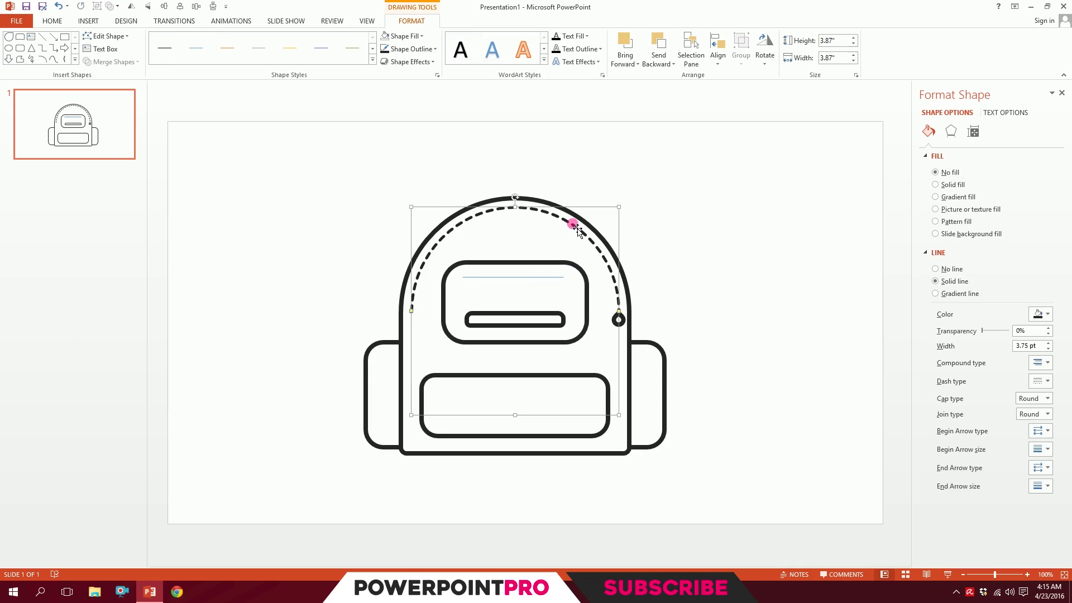
left_click(65, 22)
left_click(55, 61)
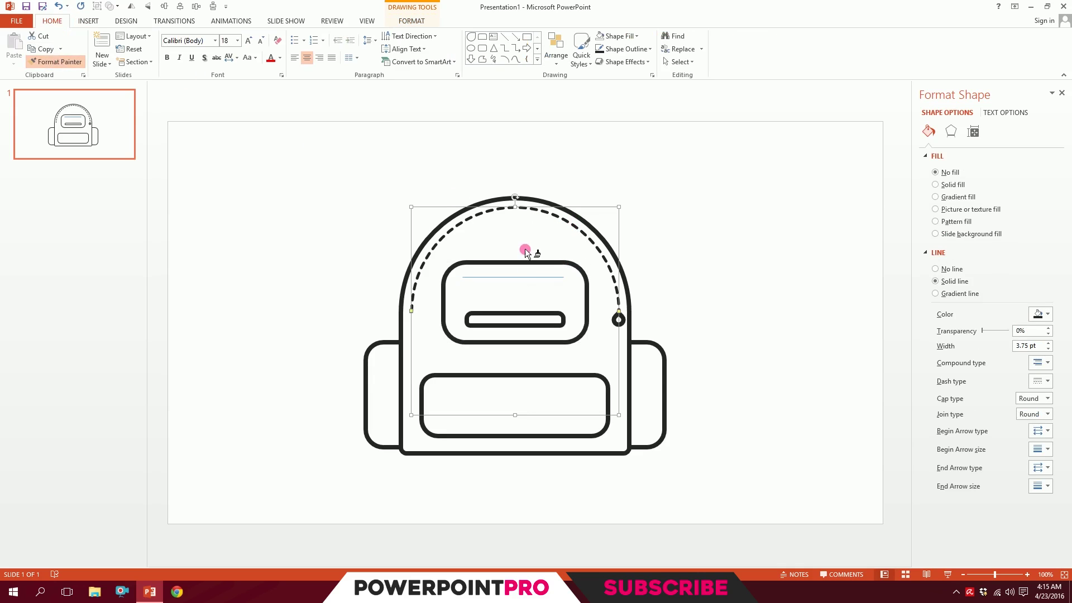
left_click(528, 277)
mouse_move(556, 278)
left_mouse_down()
mouse_move(611, 263)
mouse_move(546, 286)
left_mouse_up()
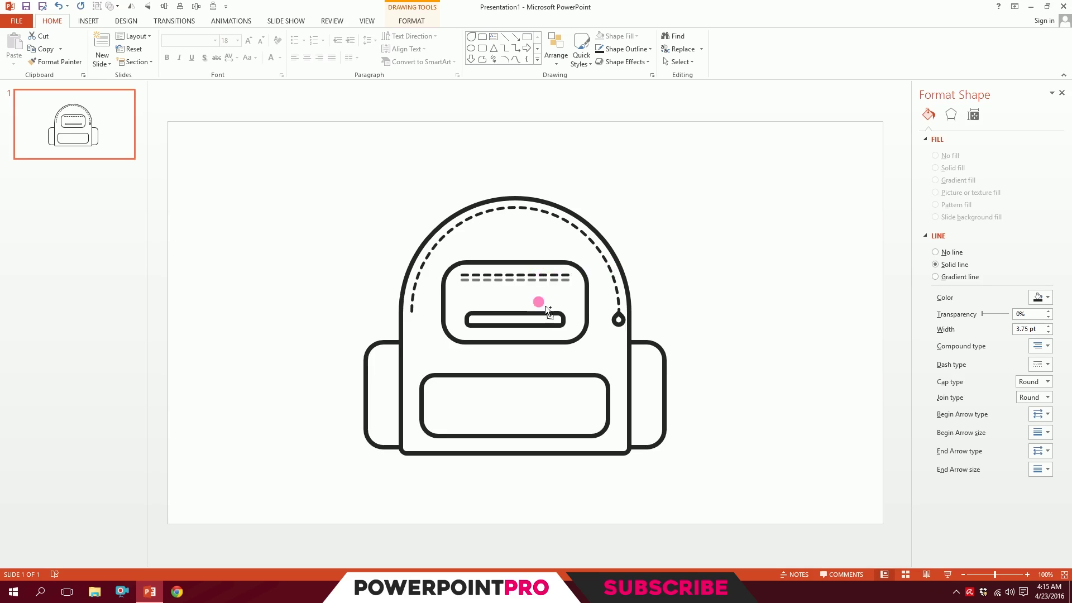
Step: Duplicate the dashed line into the lower pocket and stretch it across the pocket
left_click_drag(549, 382, 595, 389)
left_click_drag(462, 390, 433, 393)
left_click(619, 331)
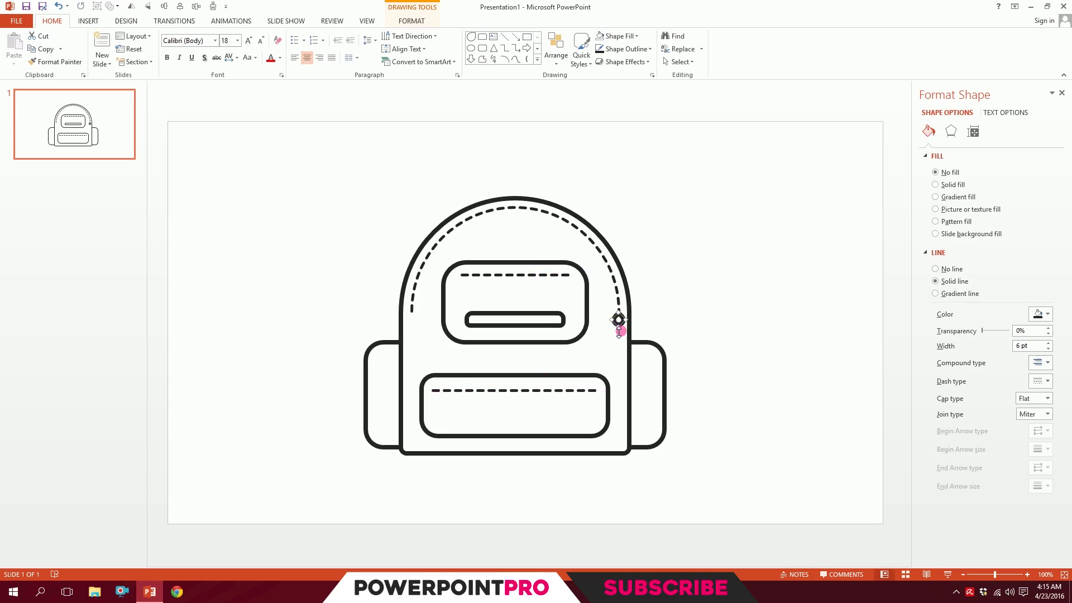
Step: Place a copy of the teardrop zipper pull at the pocket stitch line's end
left_click_drag(629, 338, 603, 406)
left_click(627, 329)
left_click(732, 346)
Step: Group all the backpack shapes into one object and centre it horizontally
left_click(1062, 93)
mouse_move(884, 116)
left_mouse_down()
mouse_move(454, 586)
mouse_move(241, 589)
left_mouse_up()
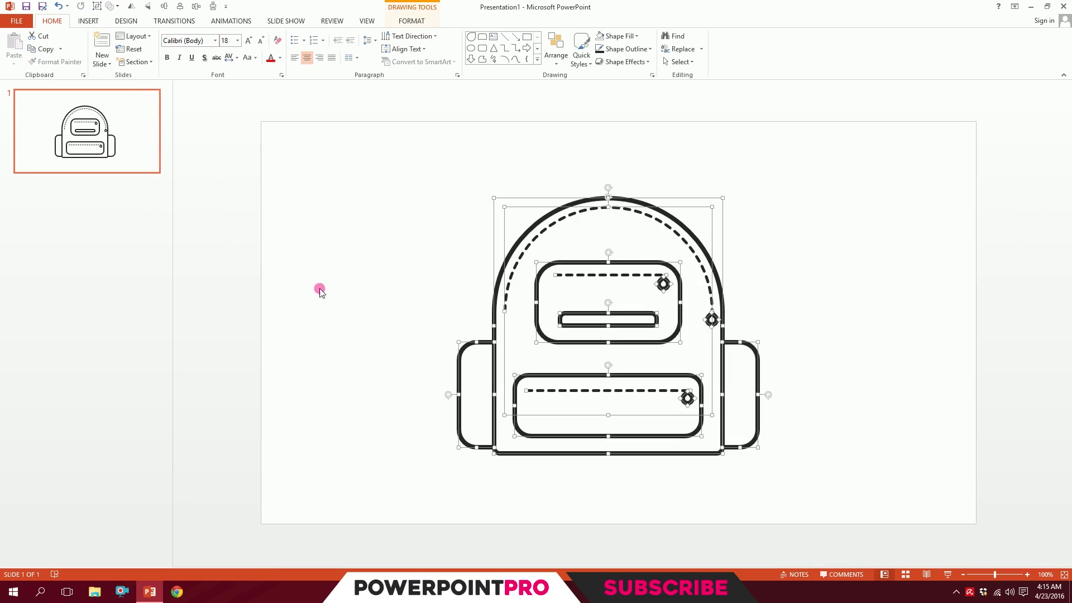
key("ctrl+g")
left_click(166, 6)
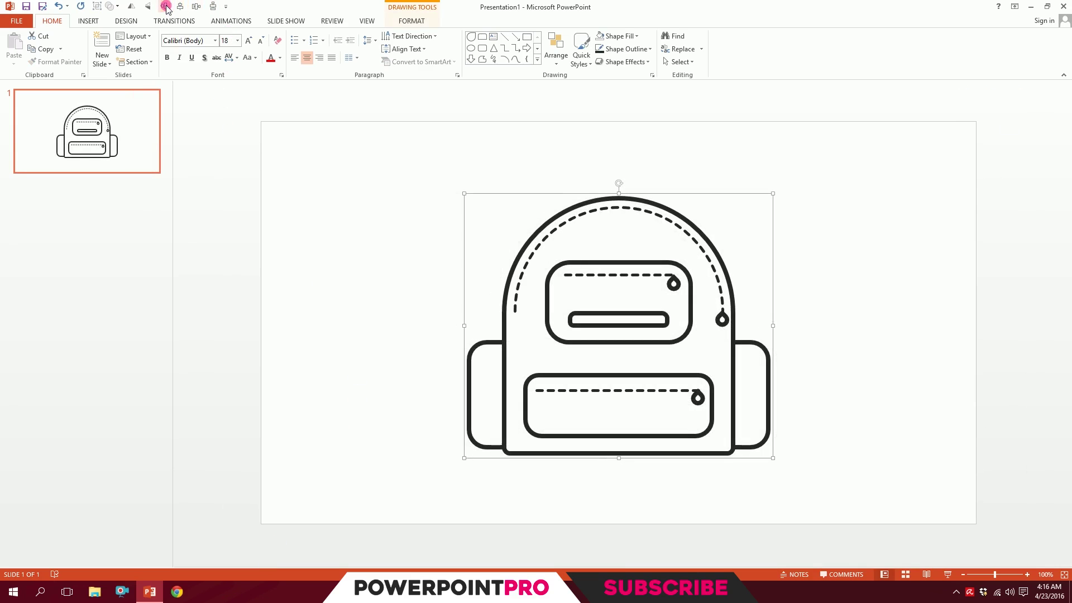